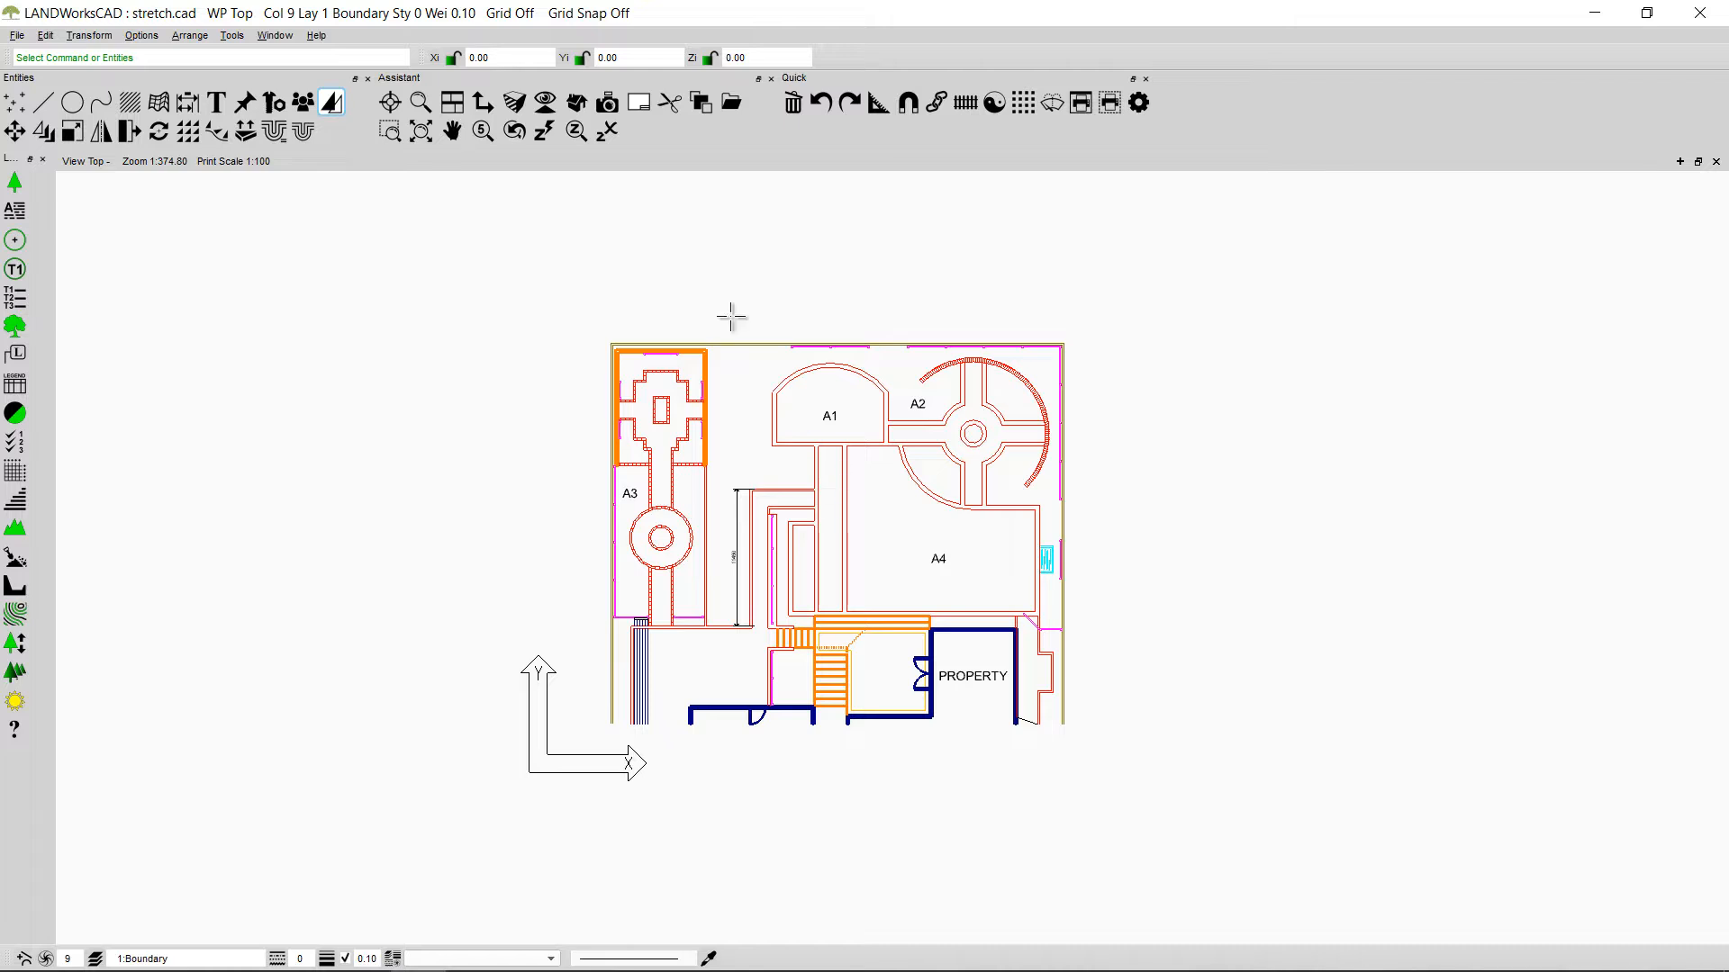
# Step: Stretch the selected arched top edges of area A1 by coordinate entry, with Delta Y set to 600
pyautogui.click(124, 139)
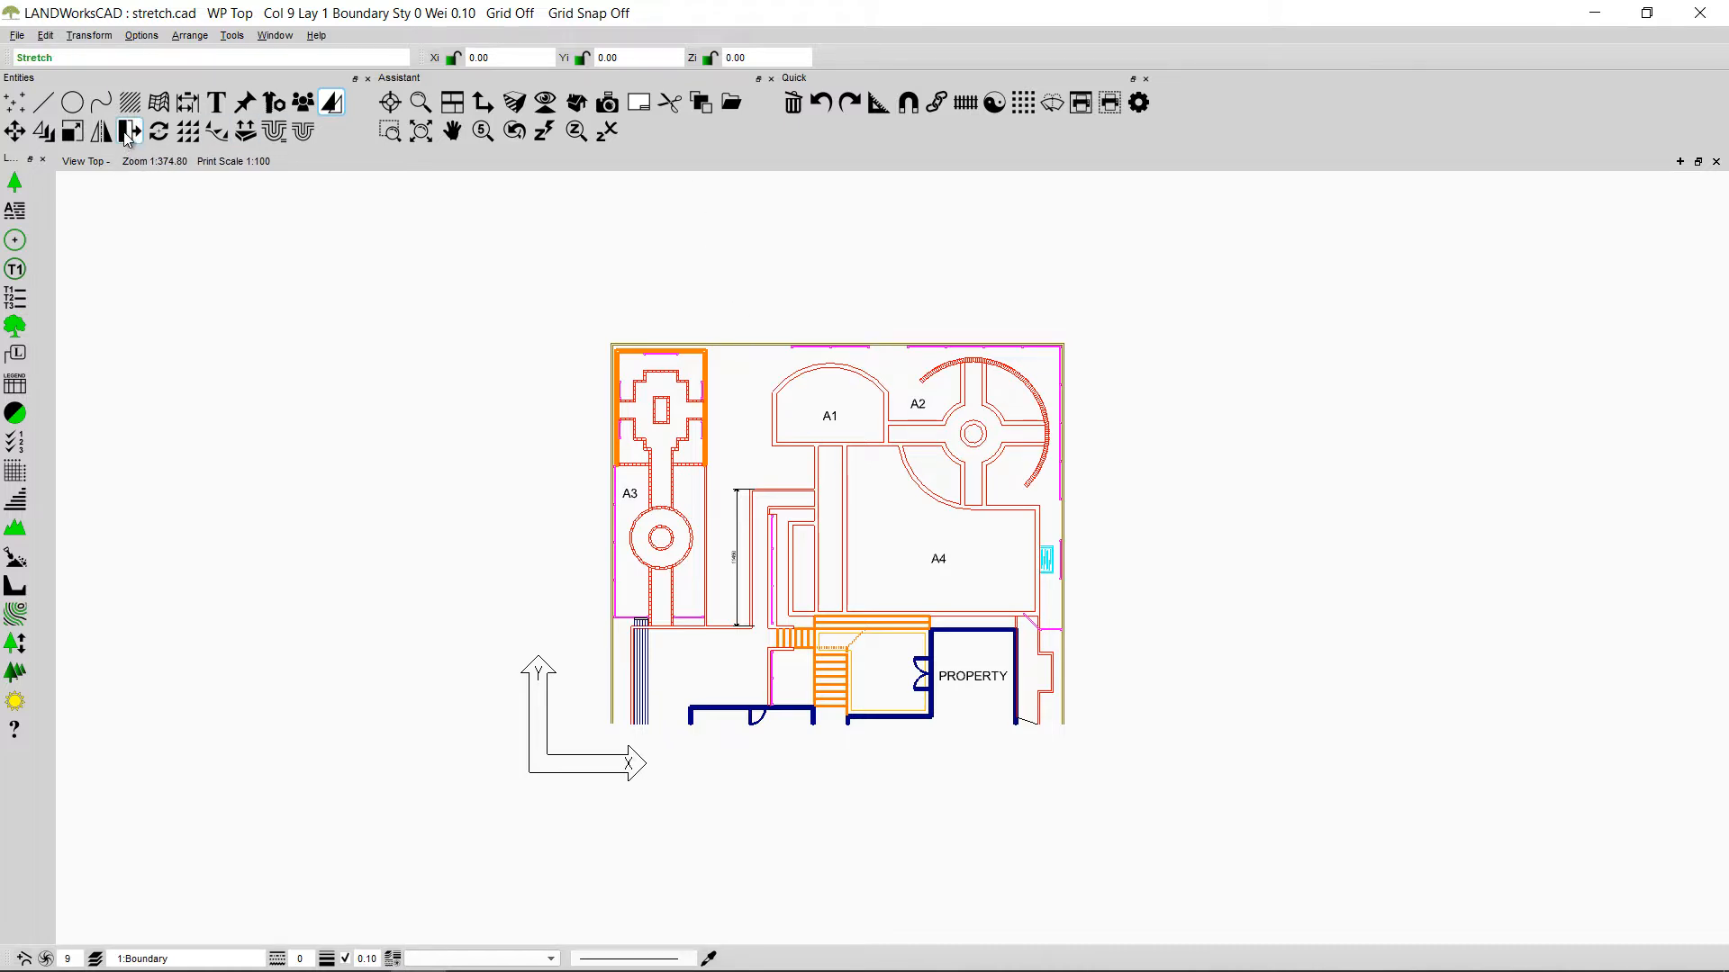
pyautogui.press('Escape')
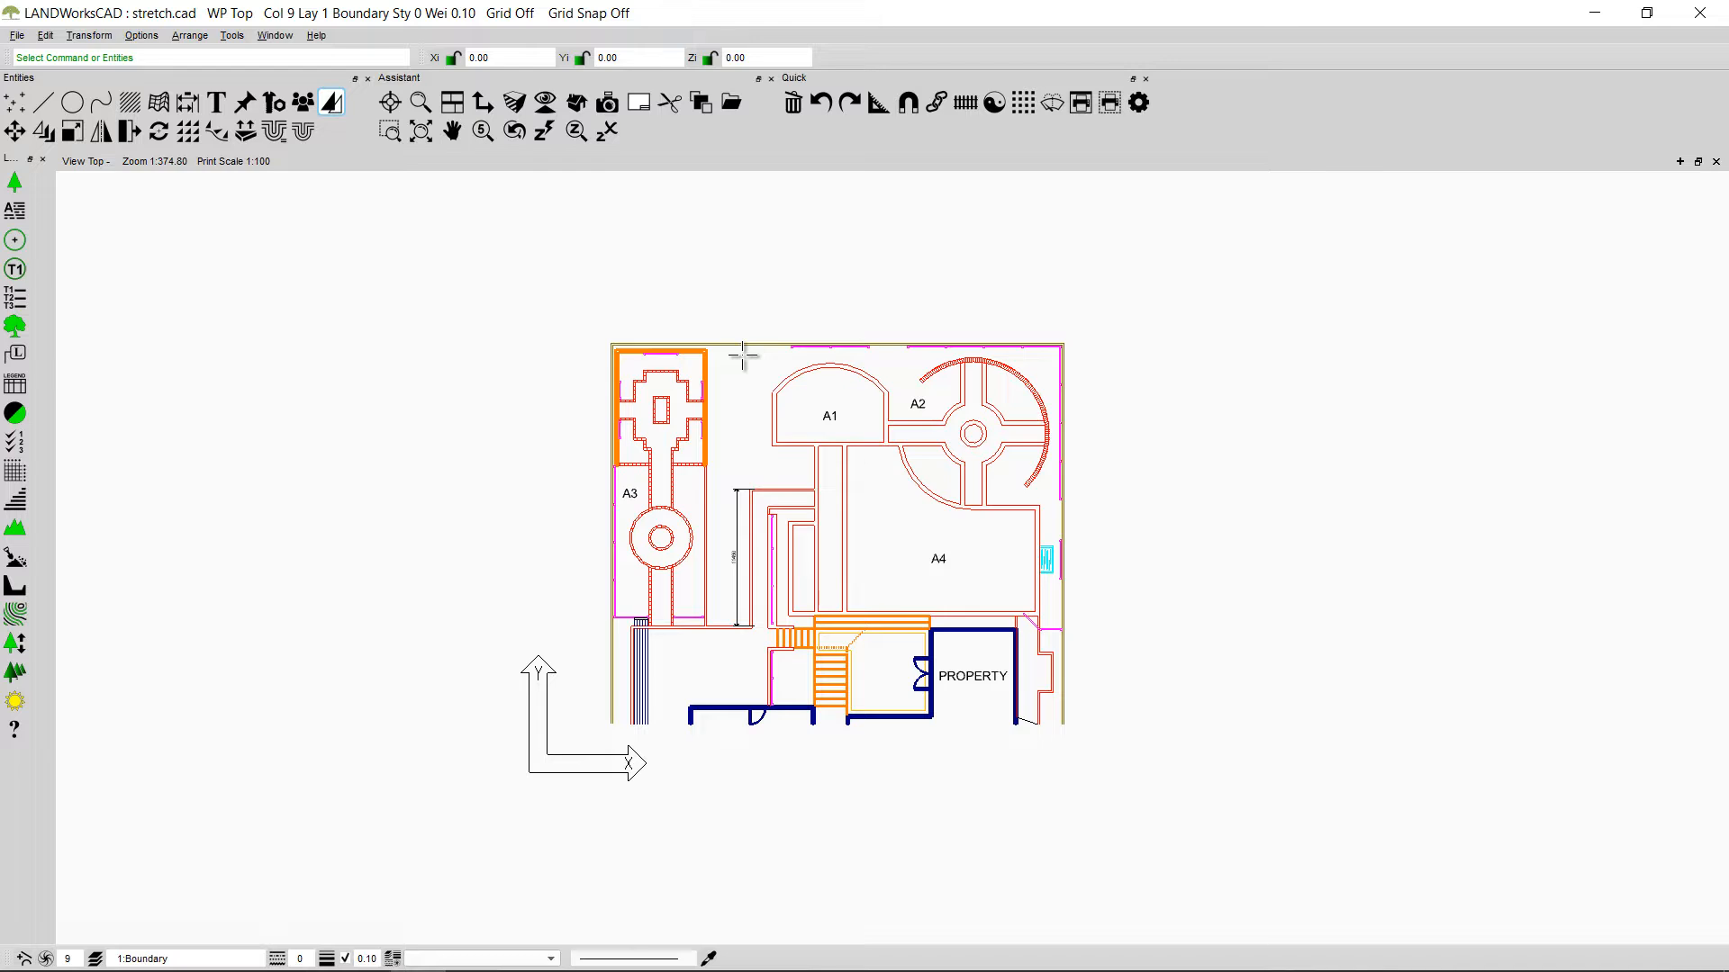
pyautogui.moveTo(741, 355); pyautogui.dragTo(910, 414)
pyautogui.click(129, 132)
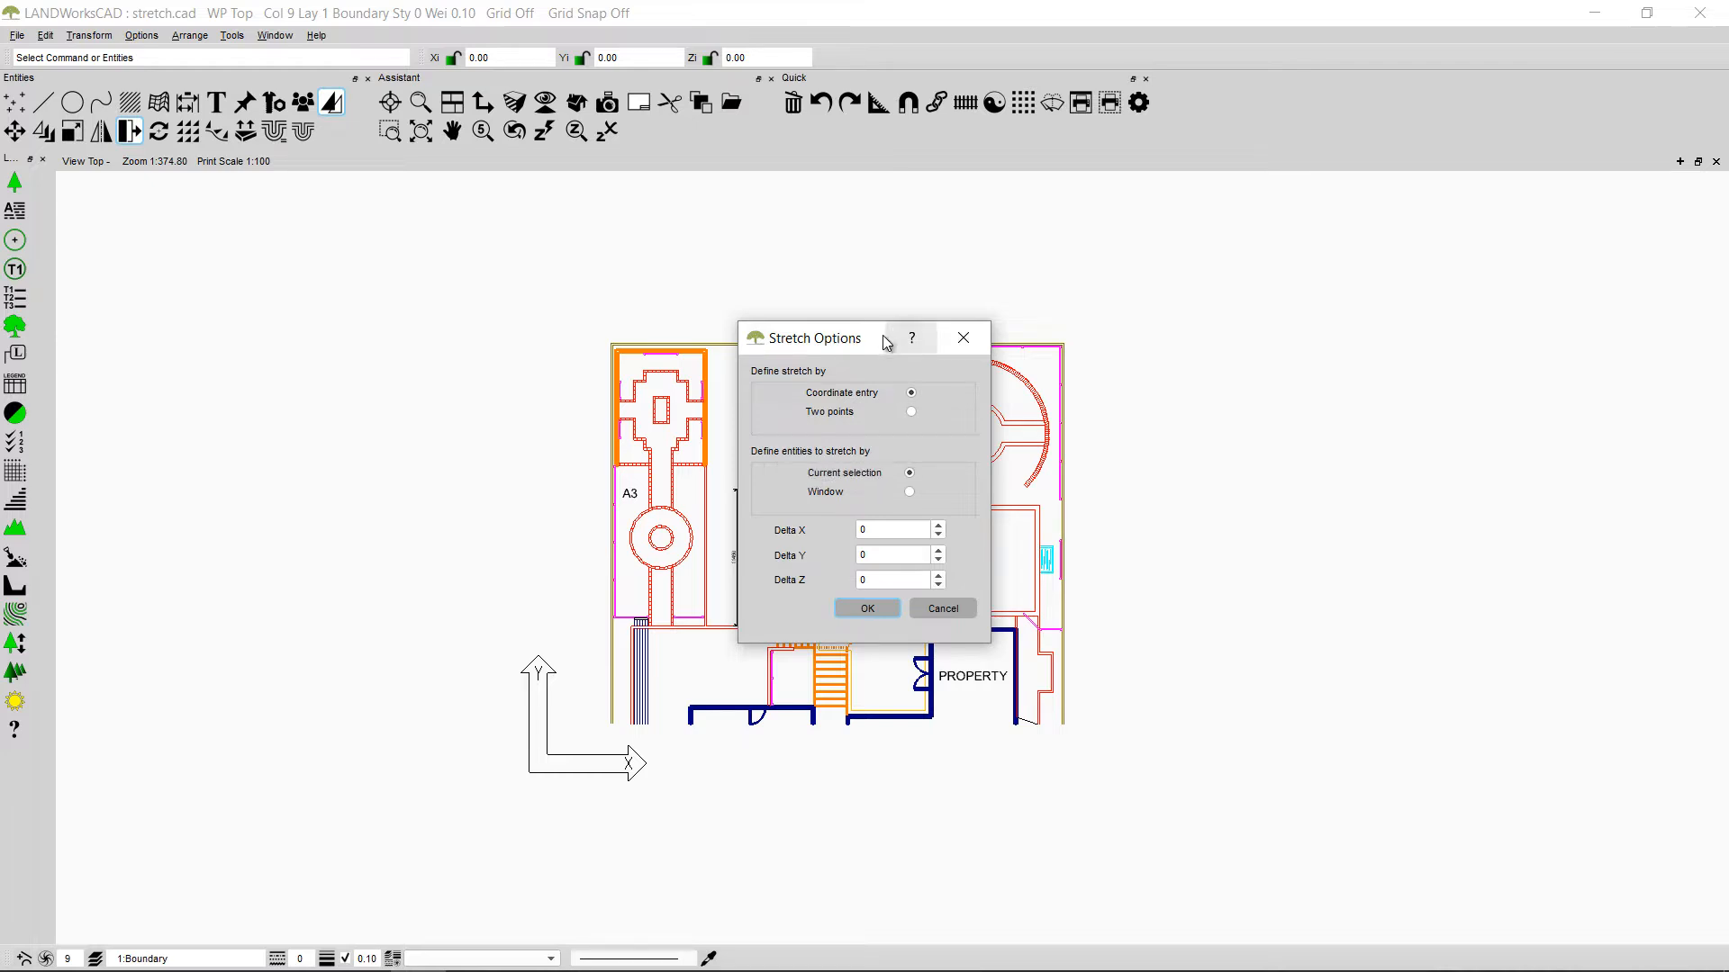
pyautogui.moveTo(867, 340); pyautogui.dragTo(1160, 361)
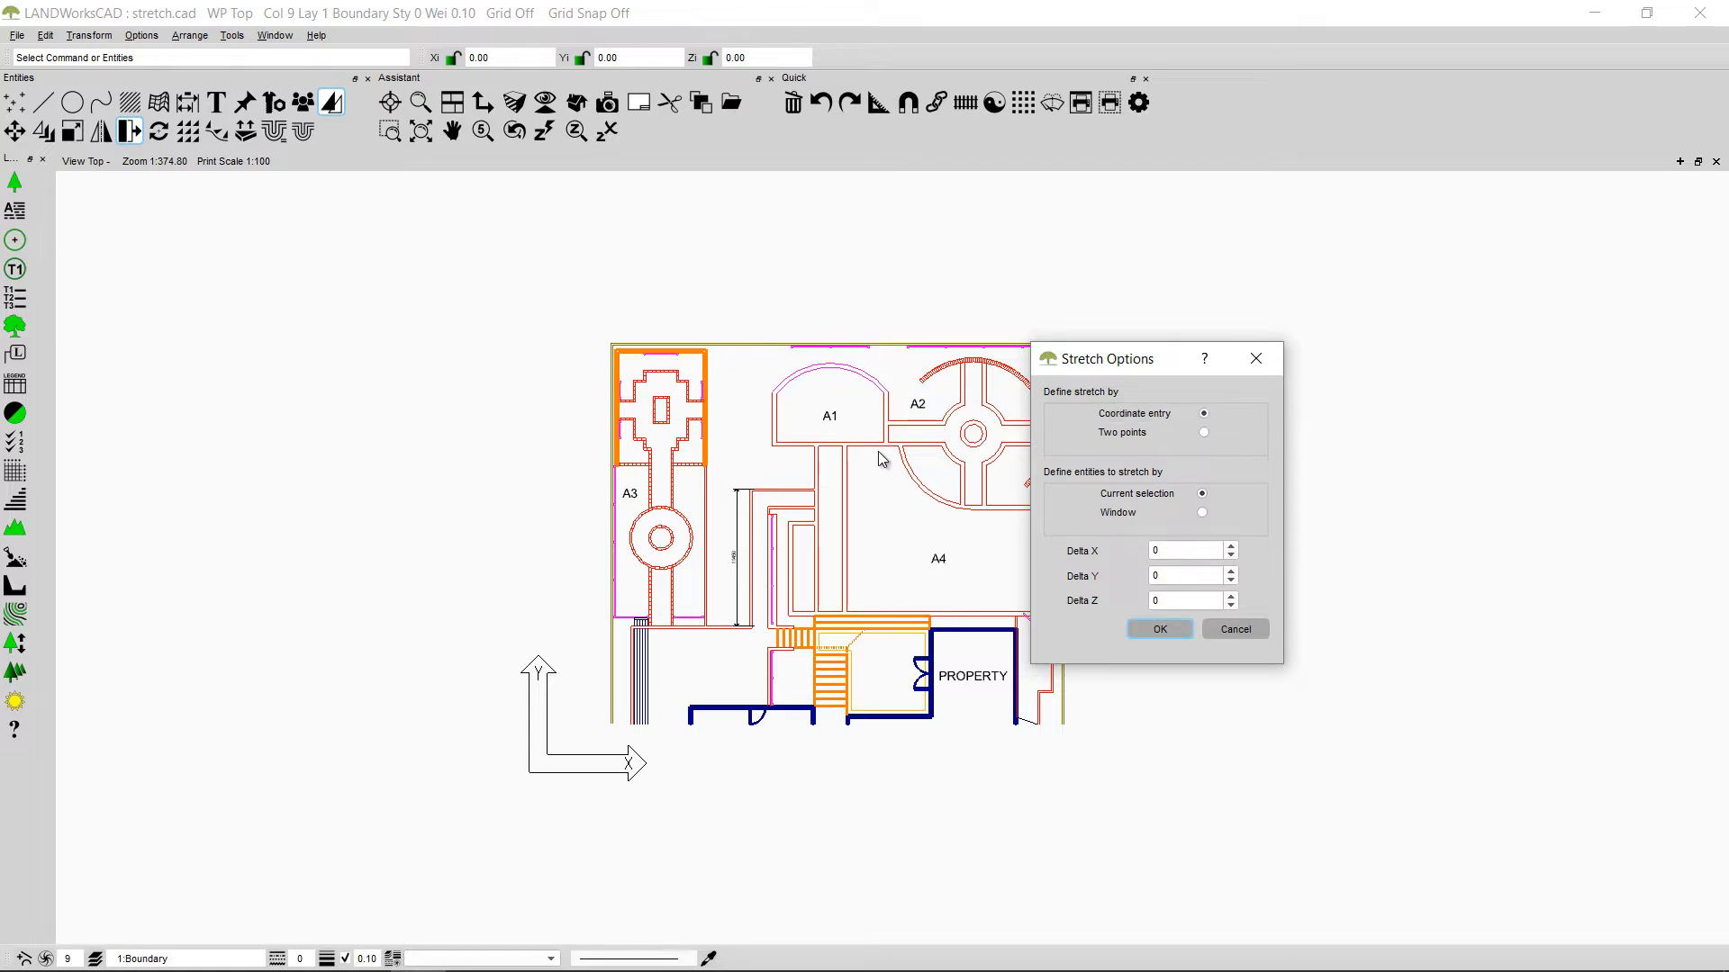
pyautogui.click(1173, 576)
pyautogui.write('600')
pyautogui.click(1158, 629)
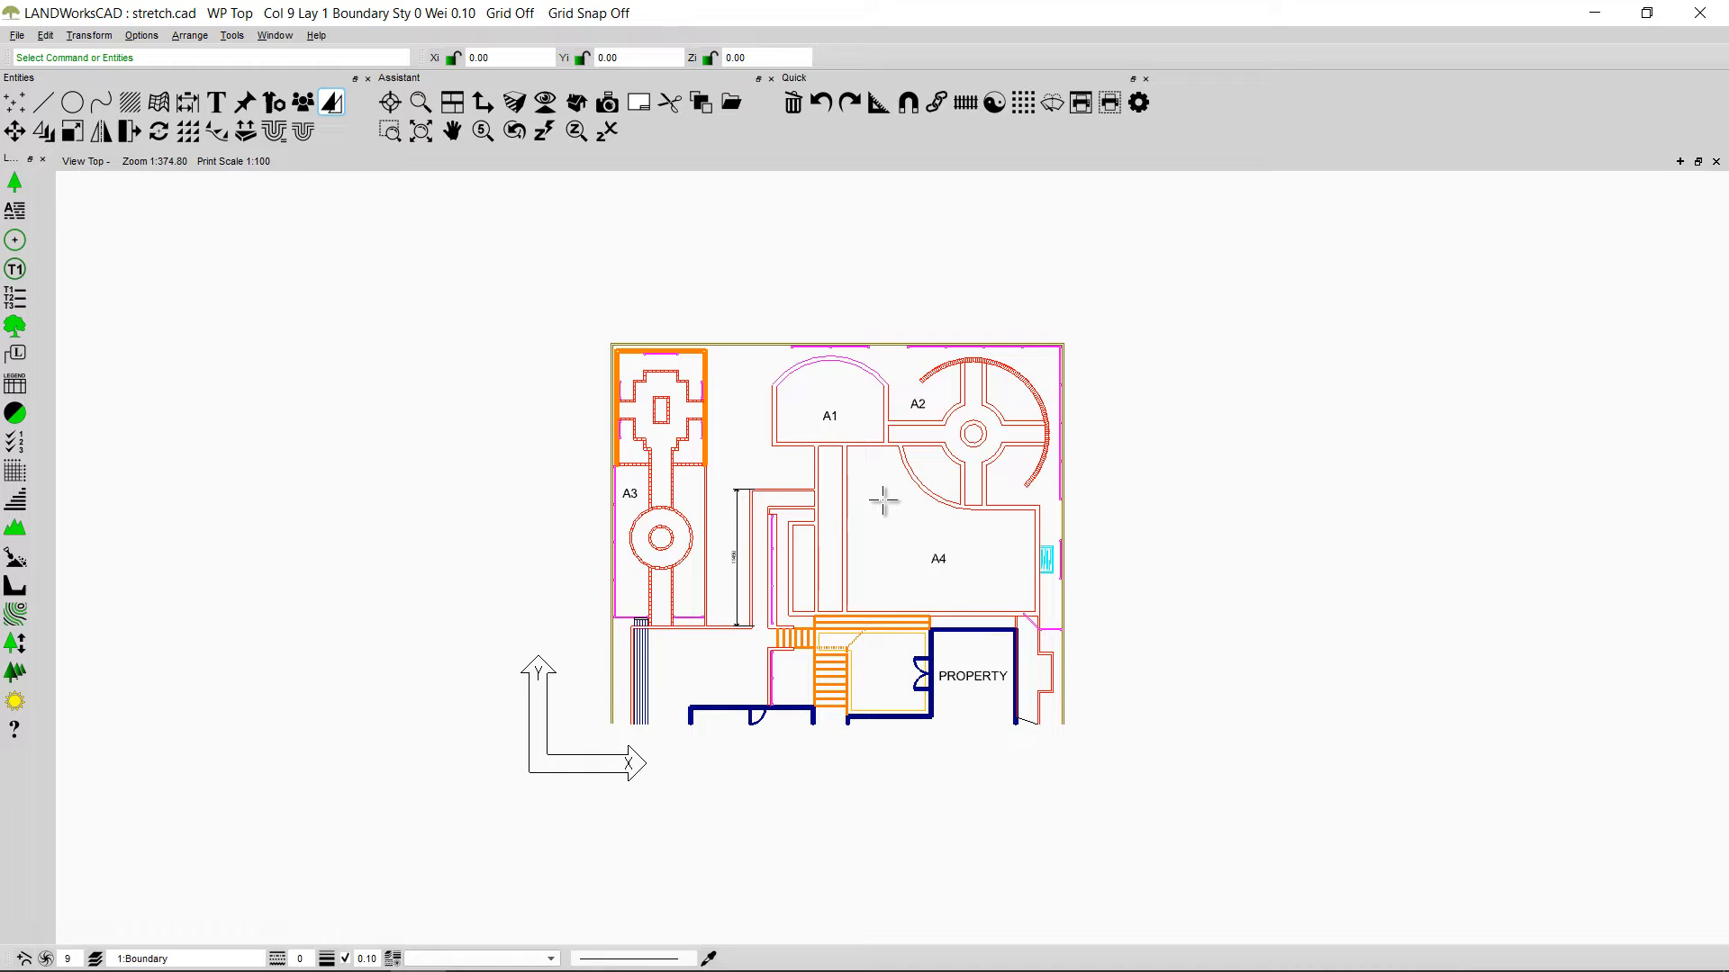
pyautogui.click(1182, 387)
# Step: Stretch the double-line wall between the path and area A4 using a window around it, with Delta X 1000 and Delta Y 0
pyautogui.scroll(3, 878, 540)
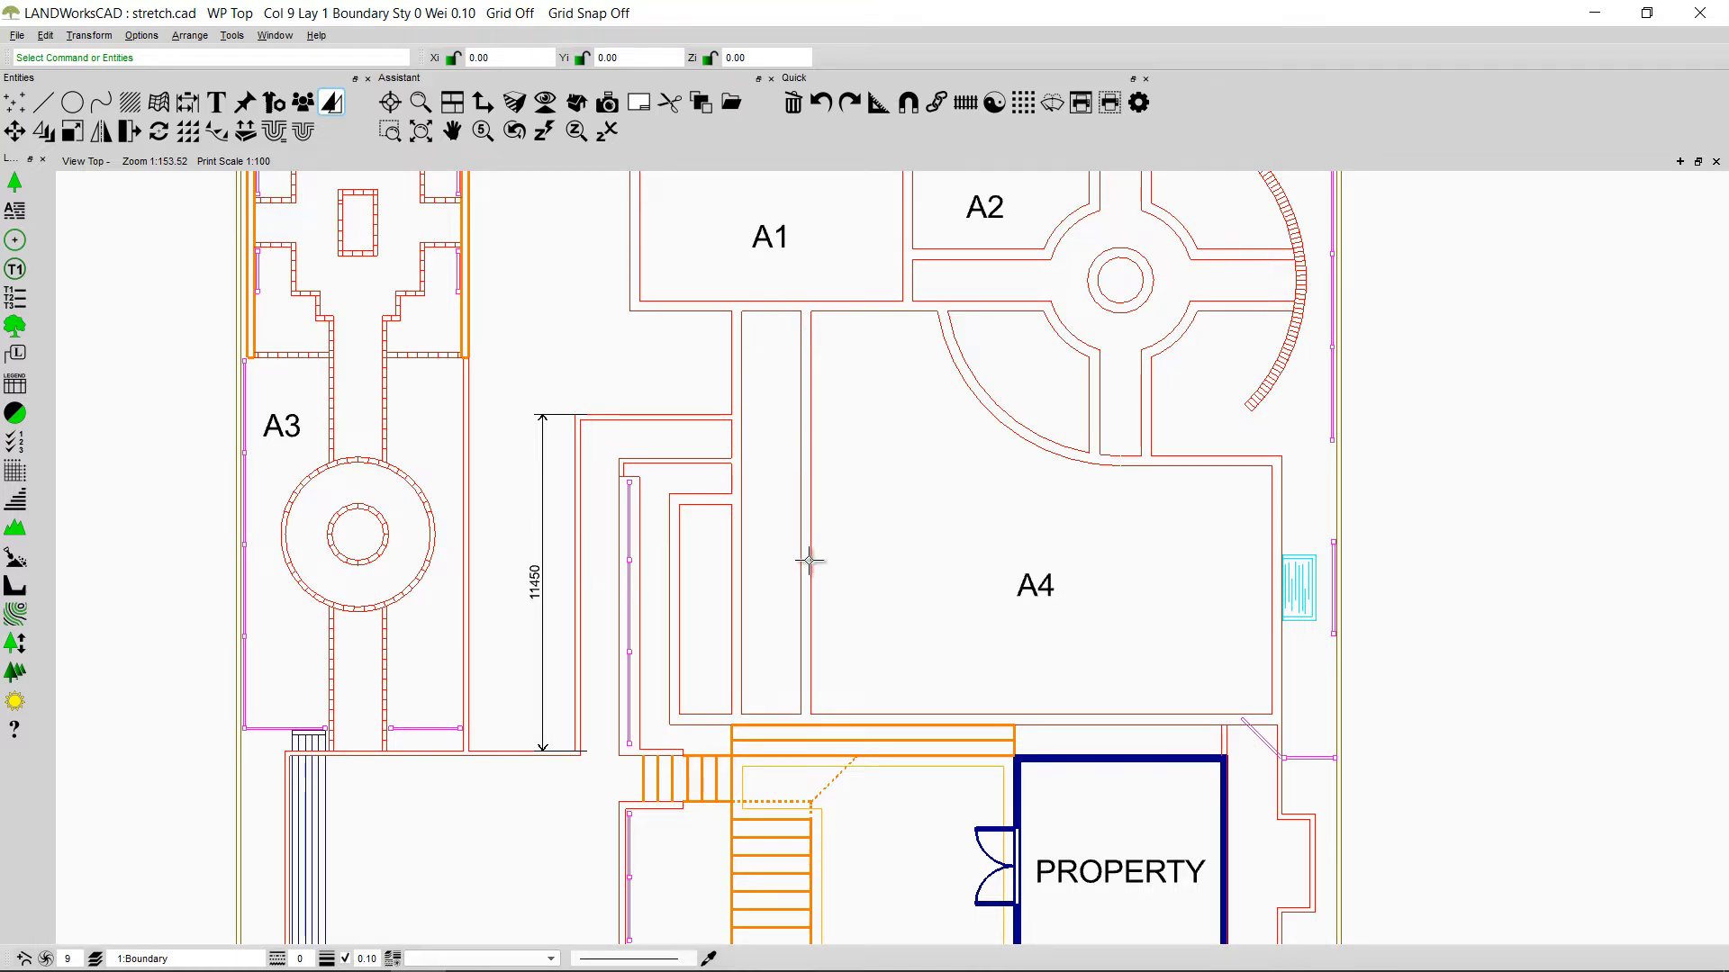
pyautogui.click(330, 108)
pyautogui.click(329, 108)
pyautogui.click(131, 135)
pyautogui.click(131, 135)
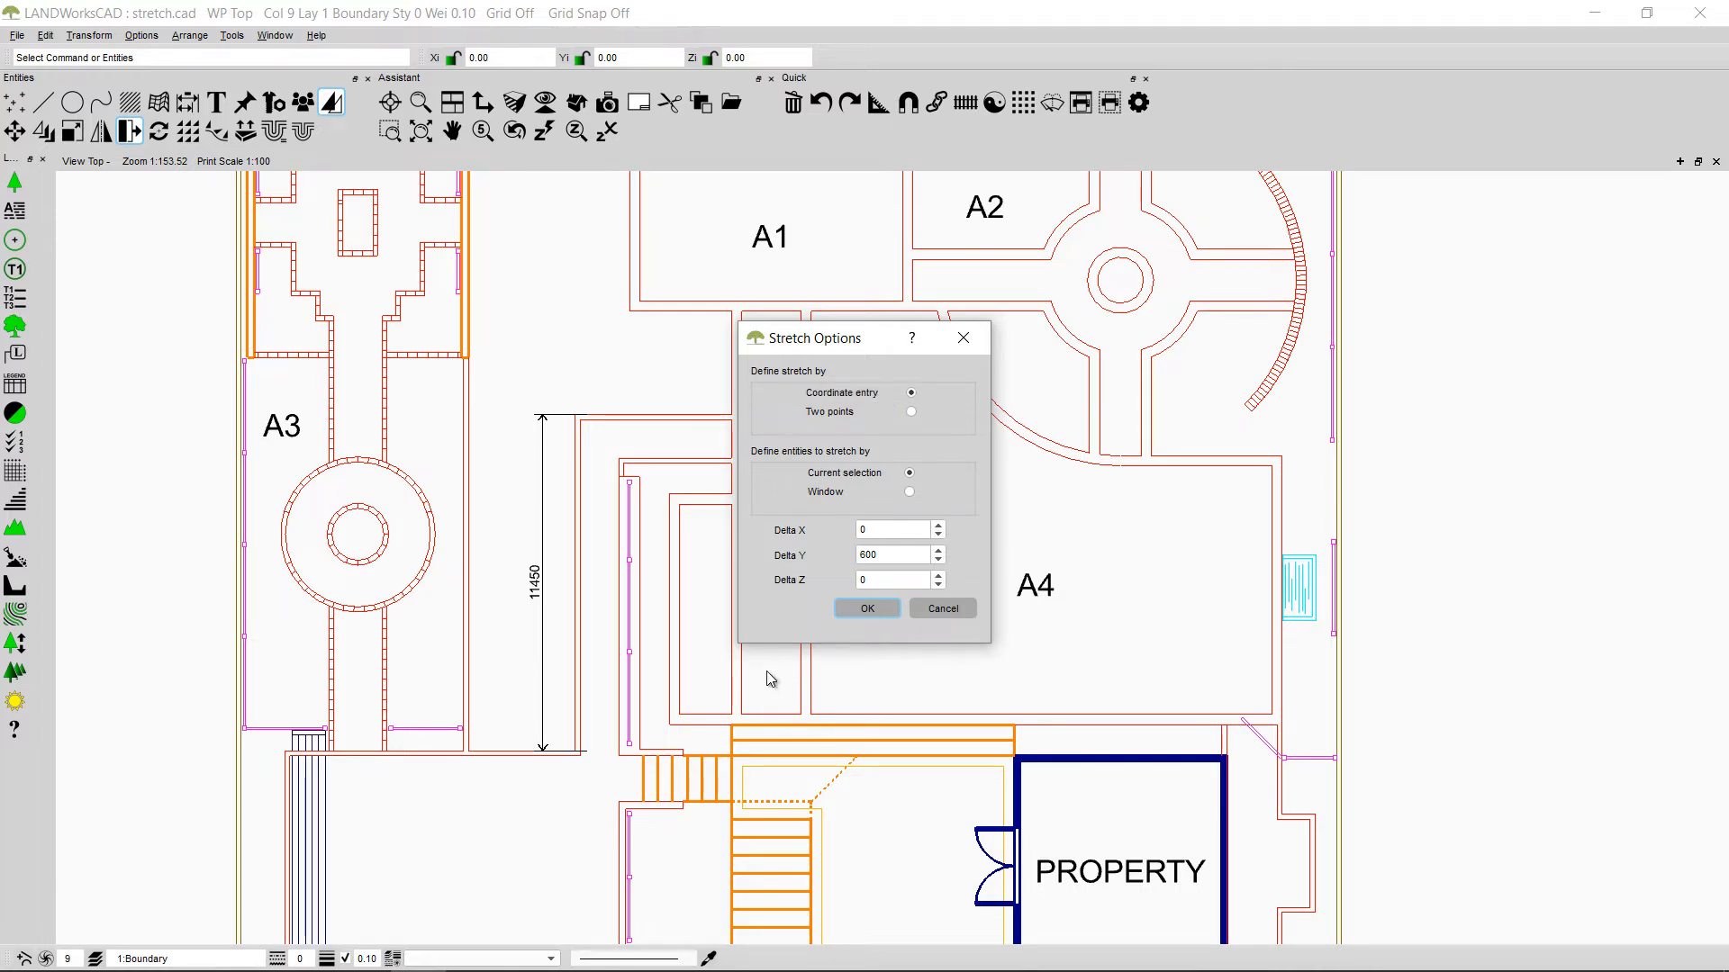
pyautogui.click(898, 556)
pyautogui.write('0')
pyautogui.click(900, 531)
pyautogui.press('BackSpace')
pyautogui.write('1000')
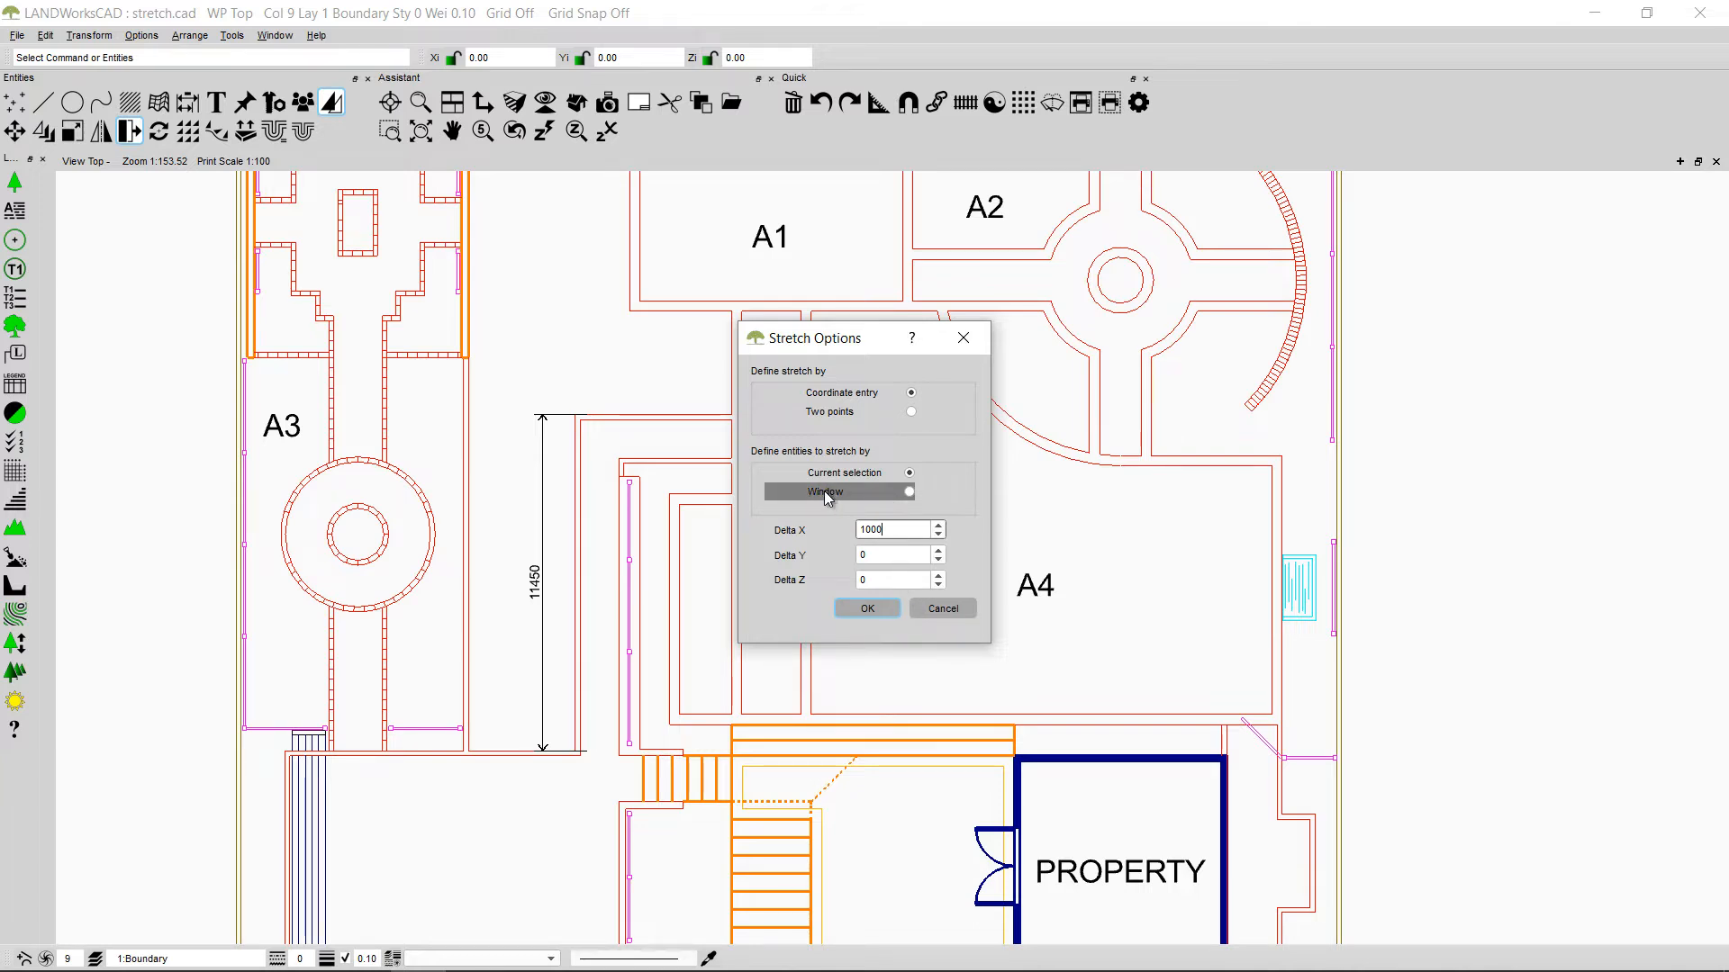
pyautogui.click(904, 493)
pyautogui.click(883, 609)
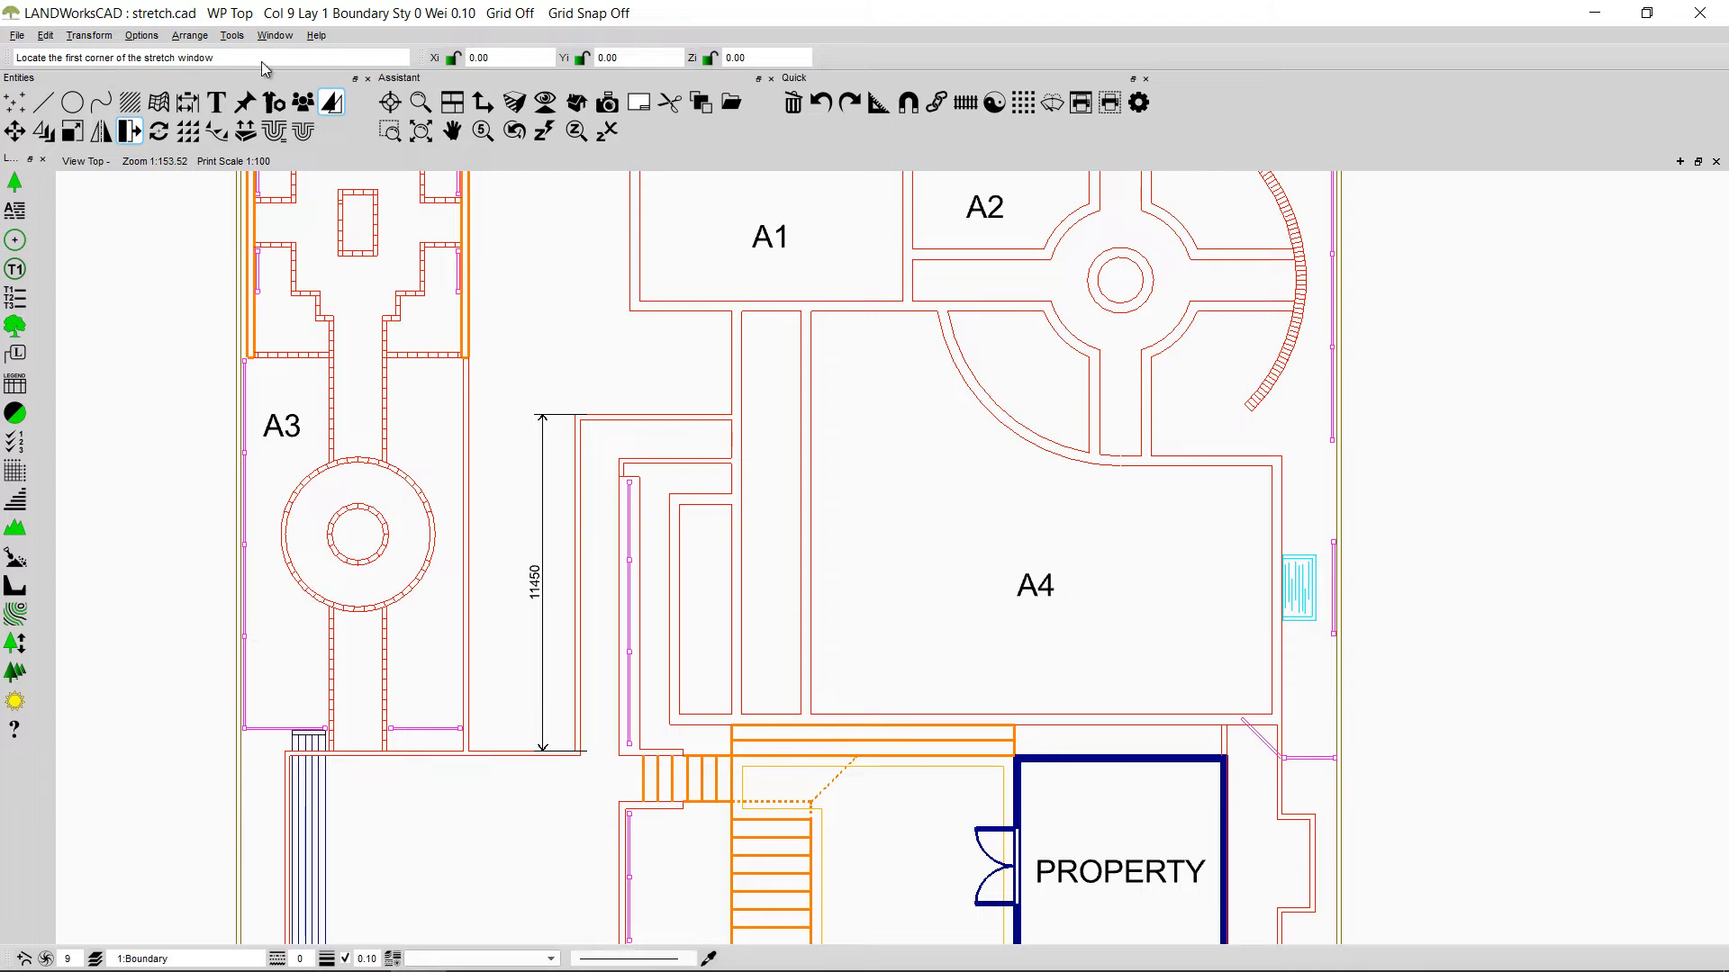
pyautogui.click(783, 306)
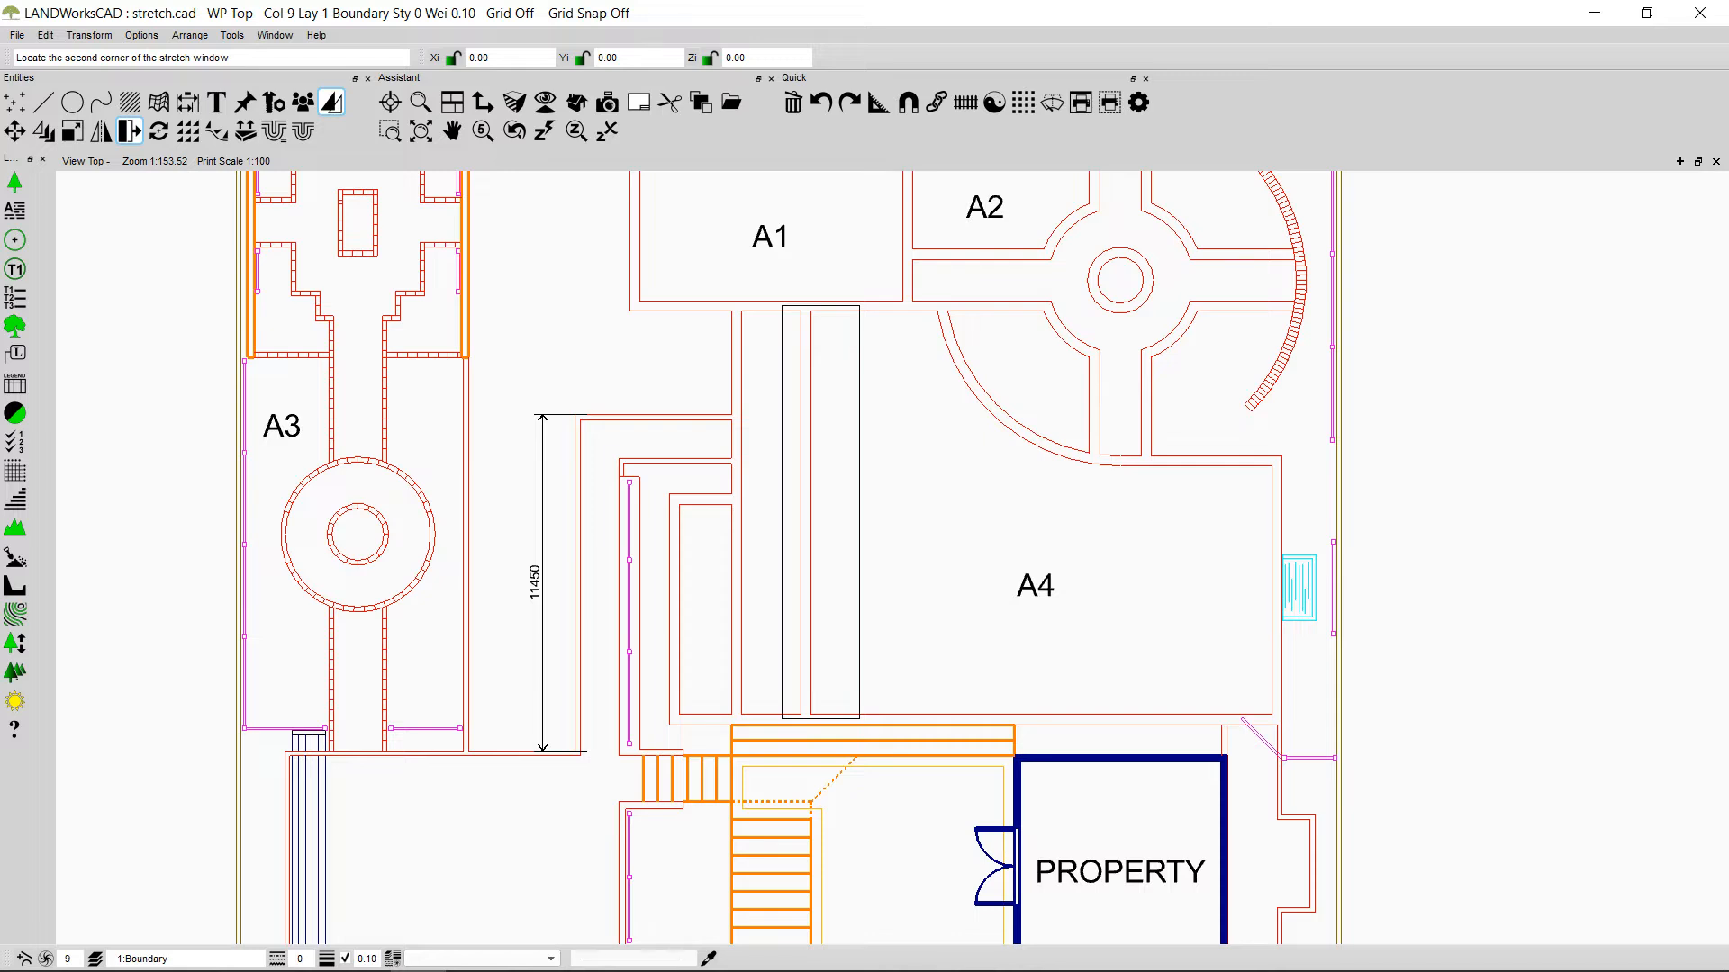
pyautogui.click(858, 718)
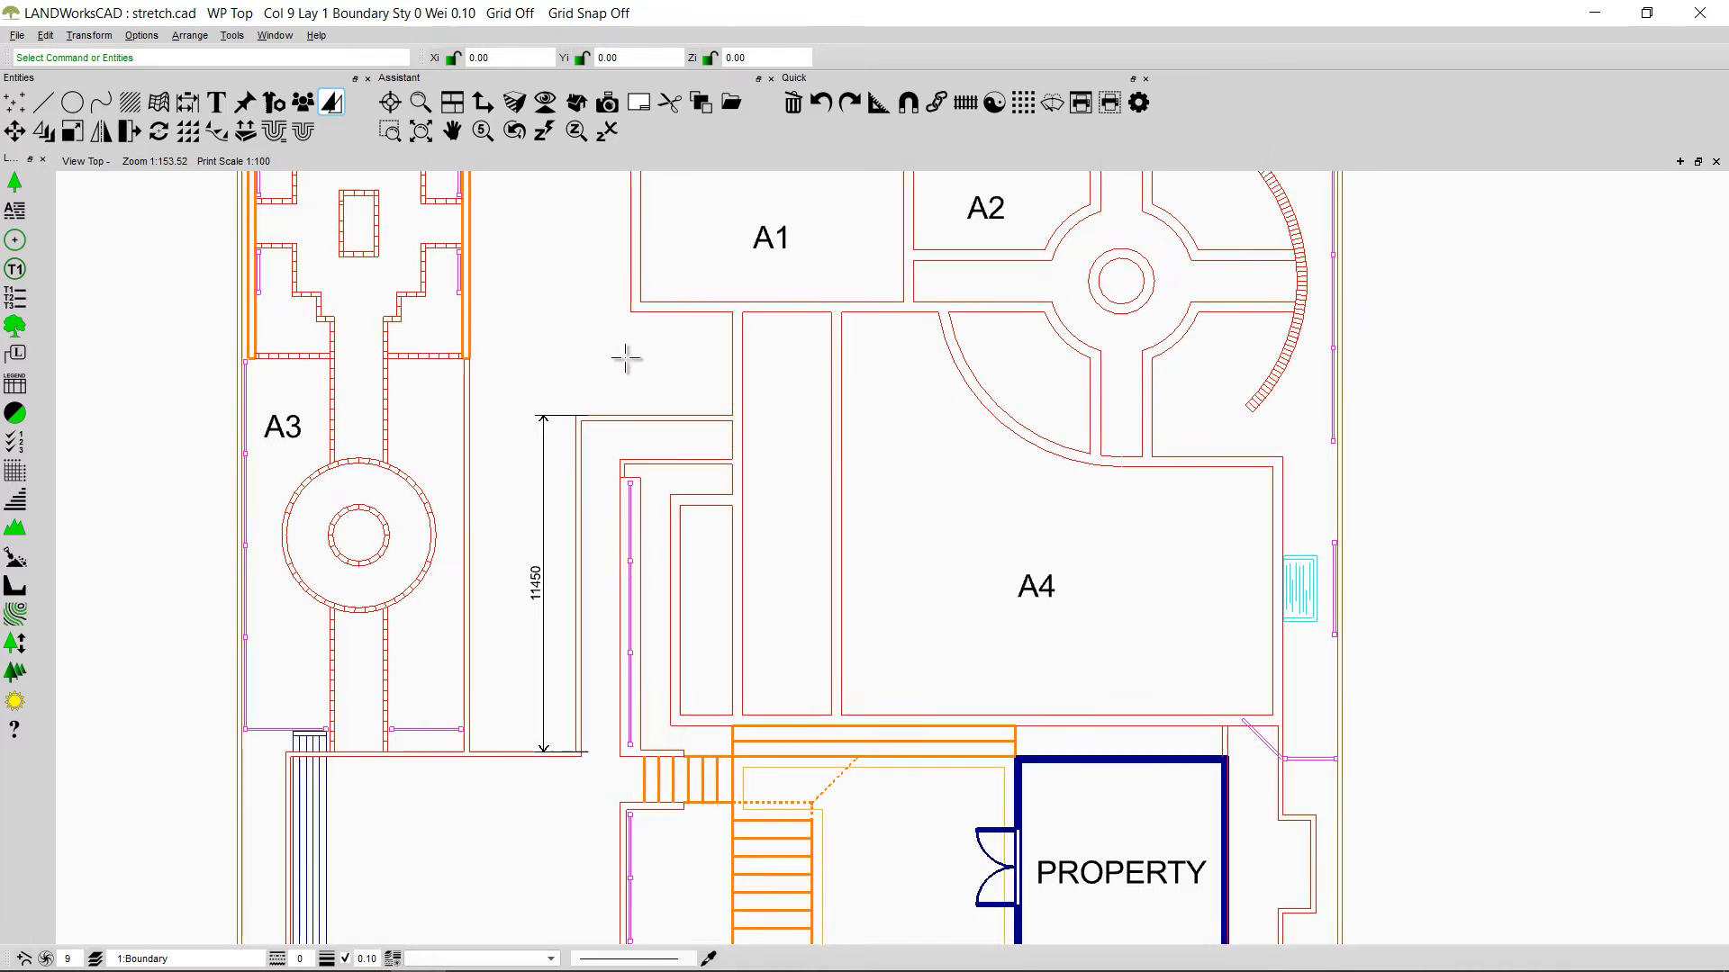
# Step: Select the upper half of area A3's brick edging and inner rectangle, and stretch the current selection upward by two points
pyautogui.moveTo(623, 359)
pyautogui.mouseDown(button='middle')
pyautogui.moveTo(992, 549)
pyautogui.moveTo(1026, 614)
pyautogui.mouseUp(button='middle')
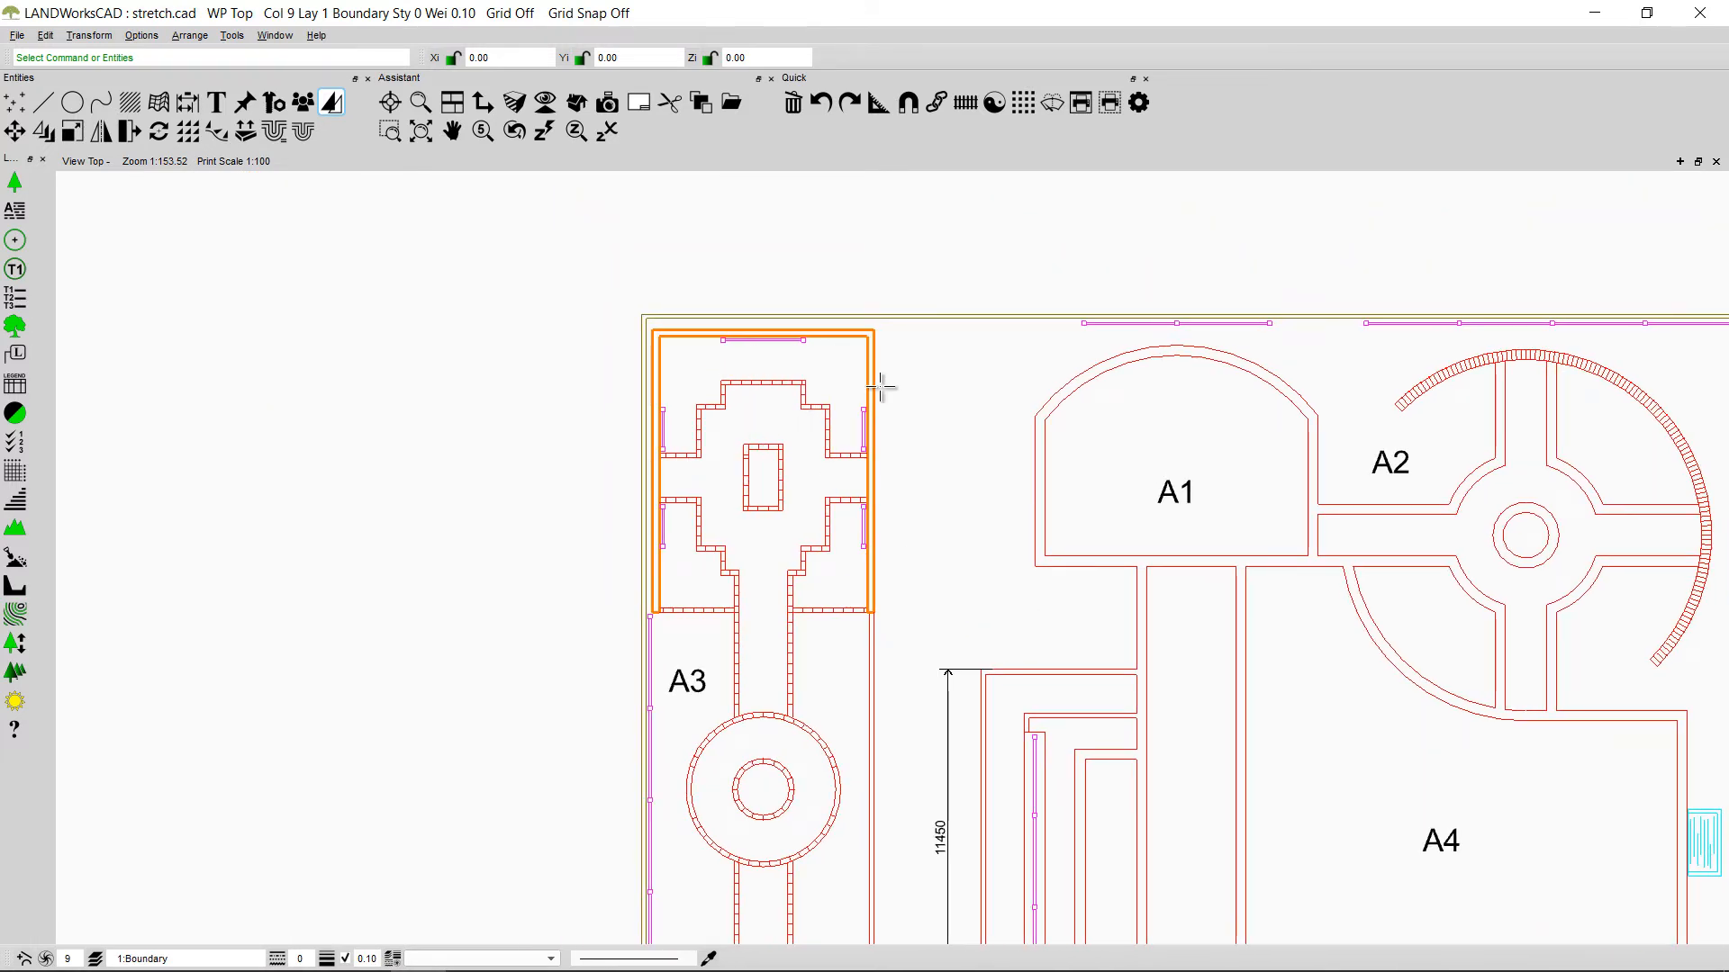
pyautogui.scroll(3, 895, 429)
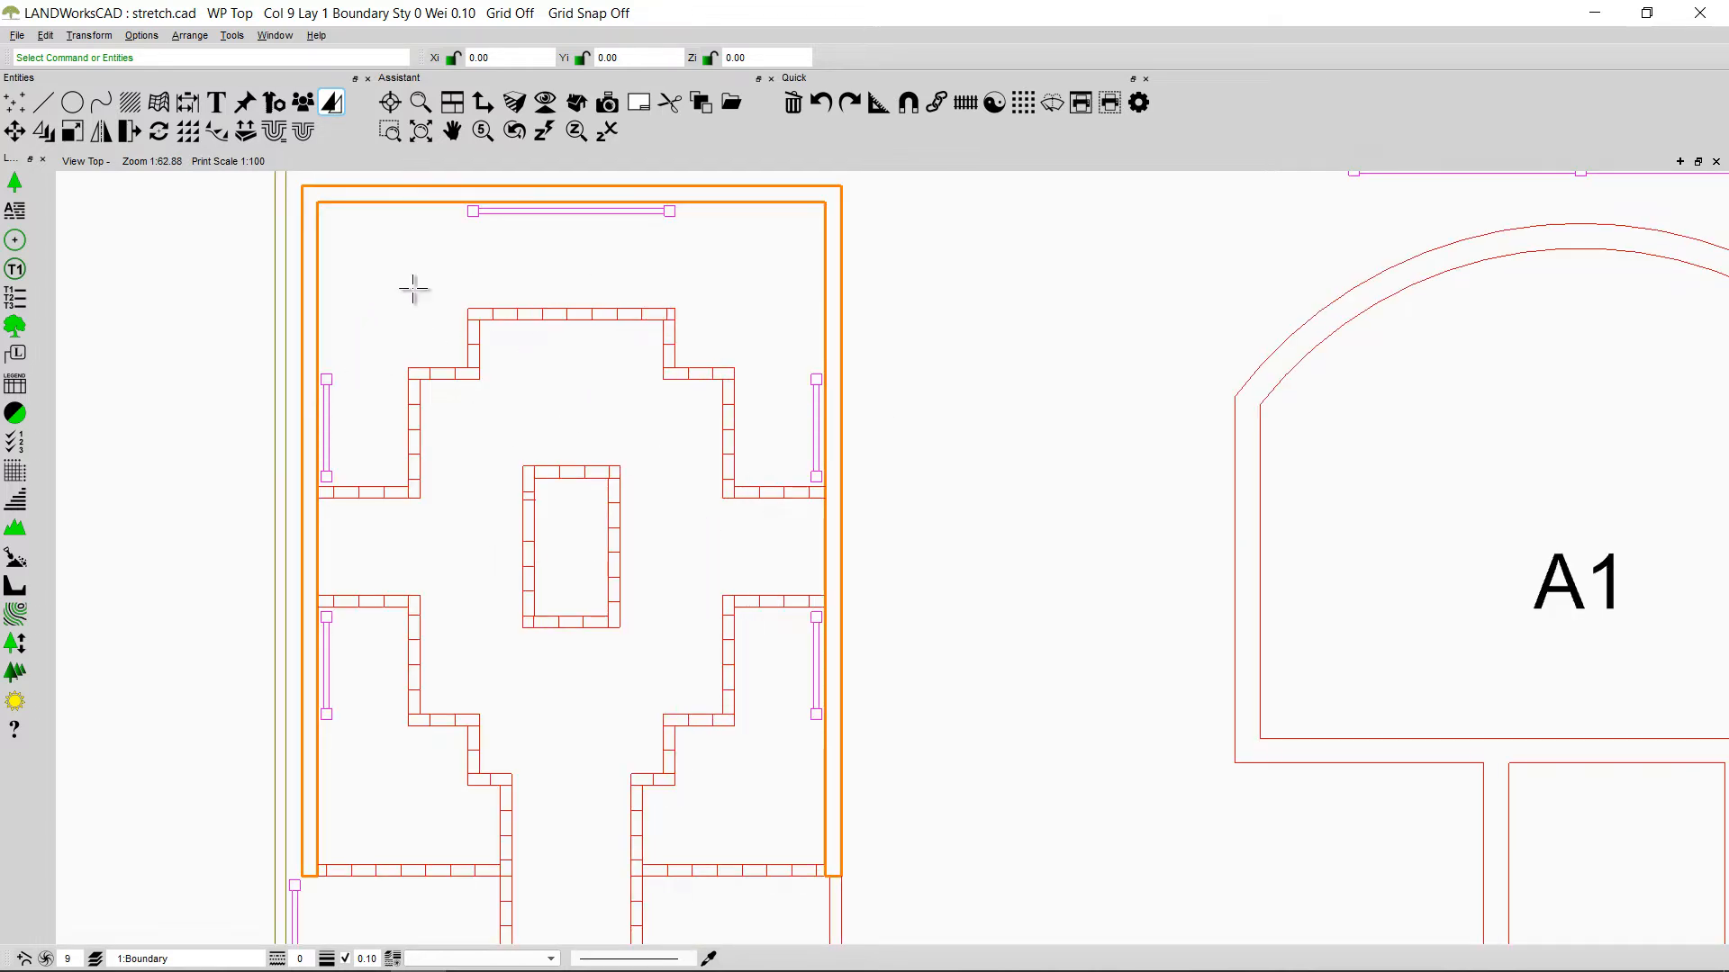
pyautogui.moveTo(183, 258); pyautogui.dragTo(912, 558)
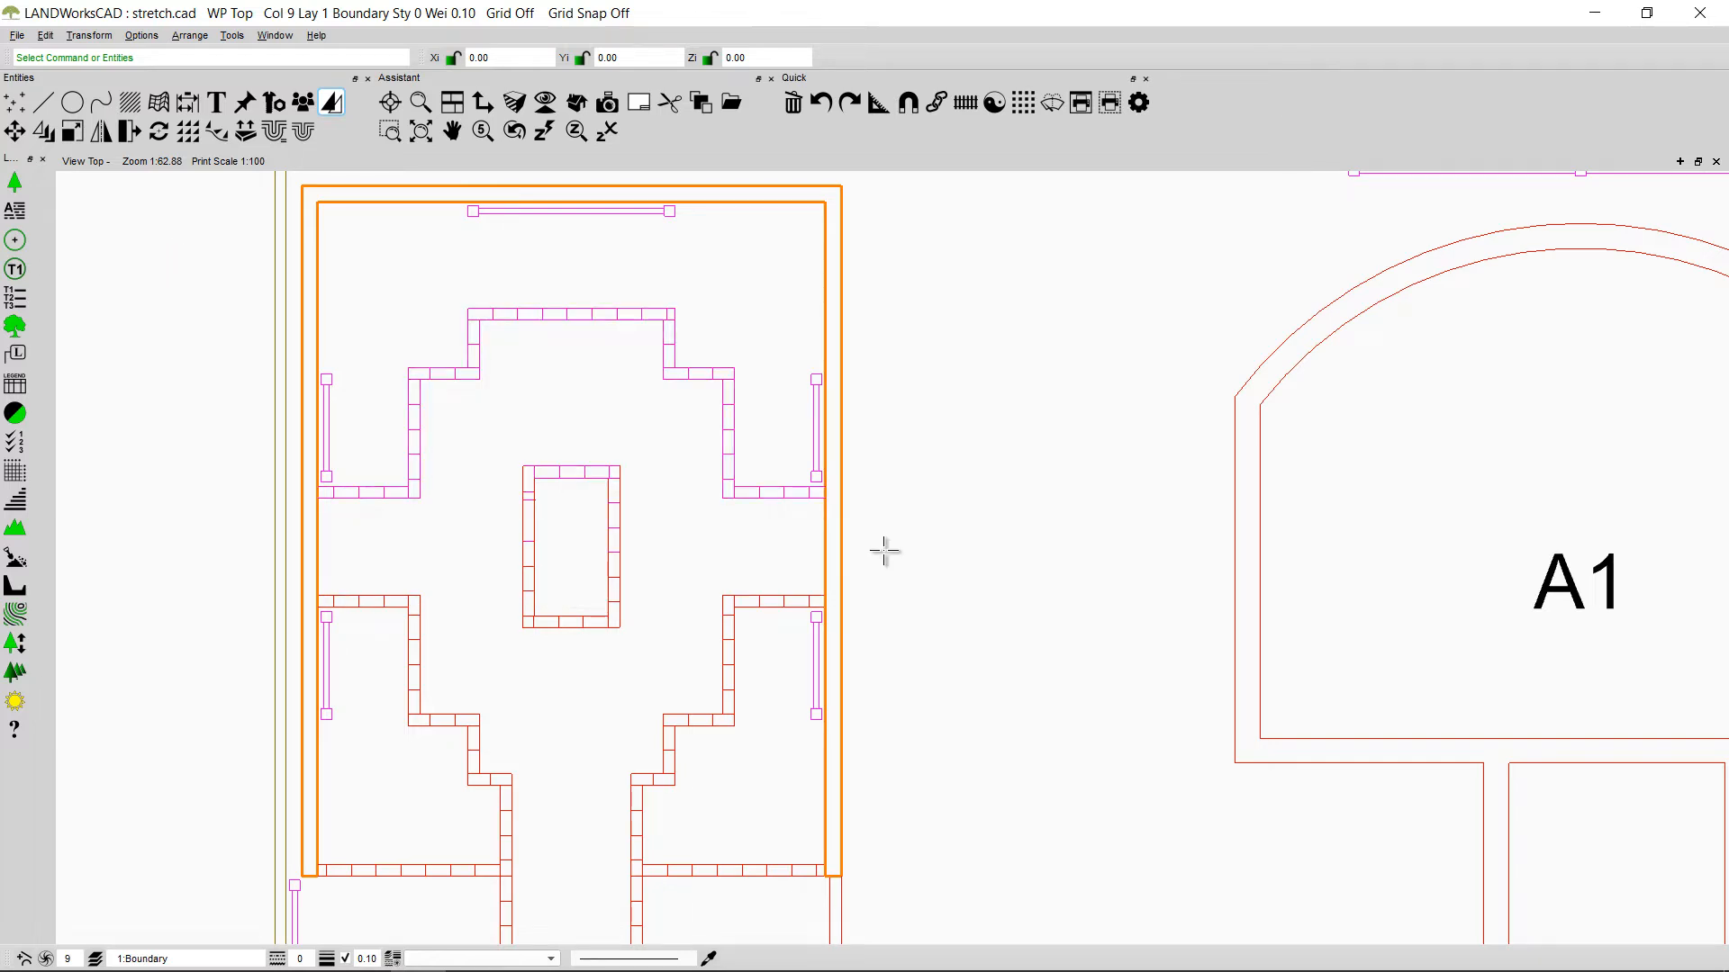
pyautogui.click(332, 104)
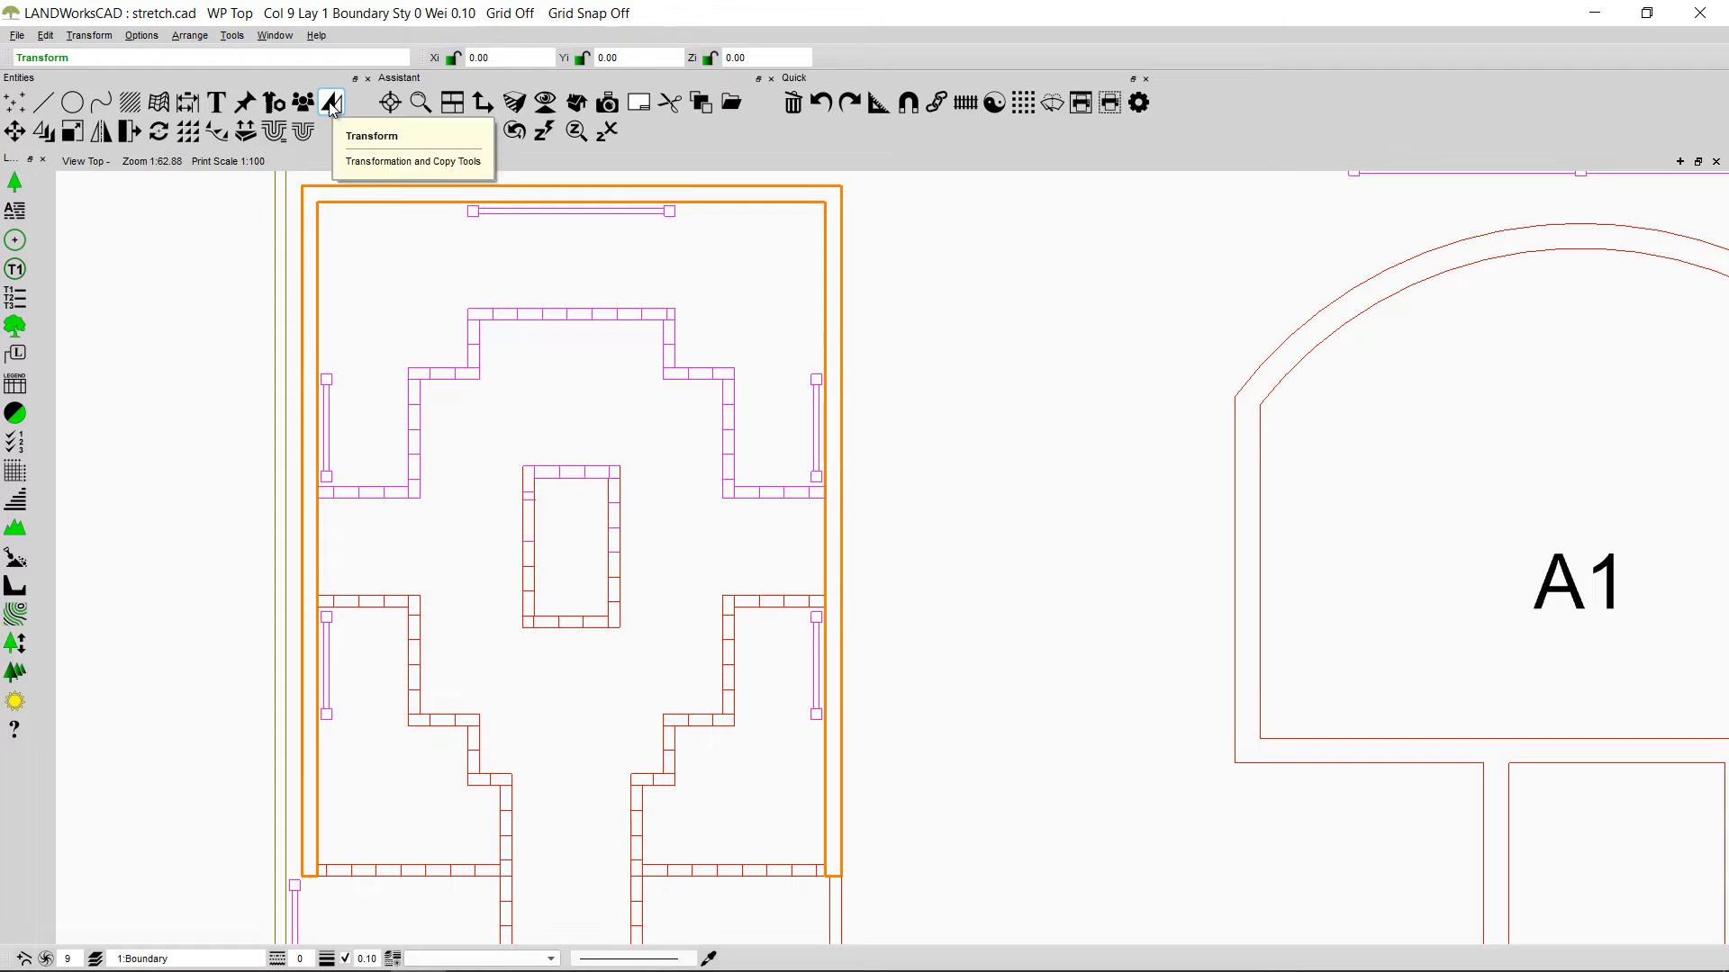
pyautogui.click(132, 133)
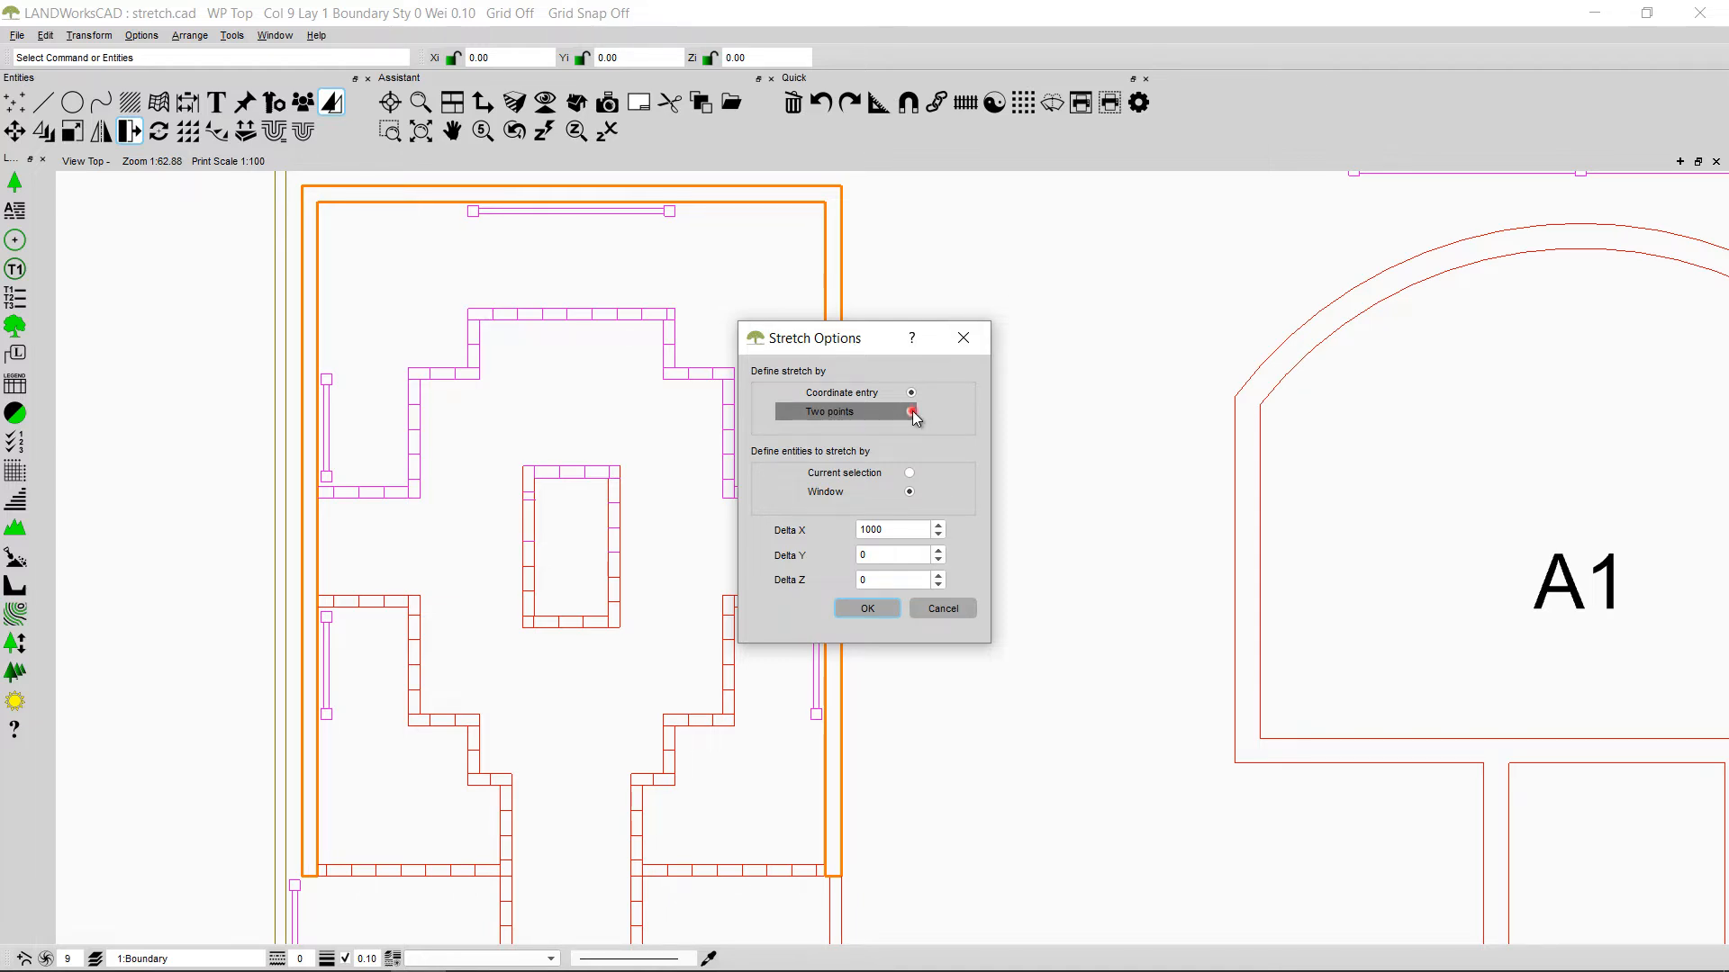
pyautogui.click(911, 412)
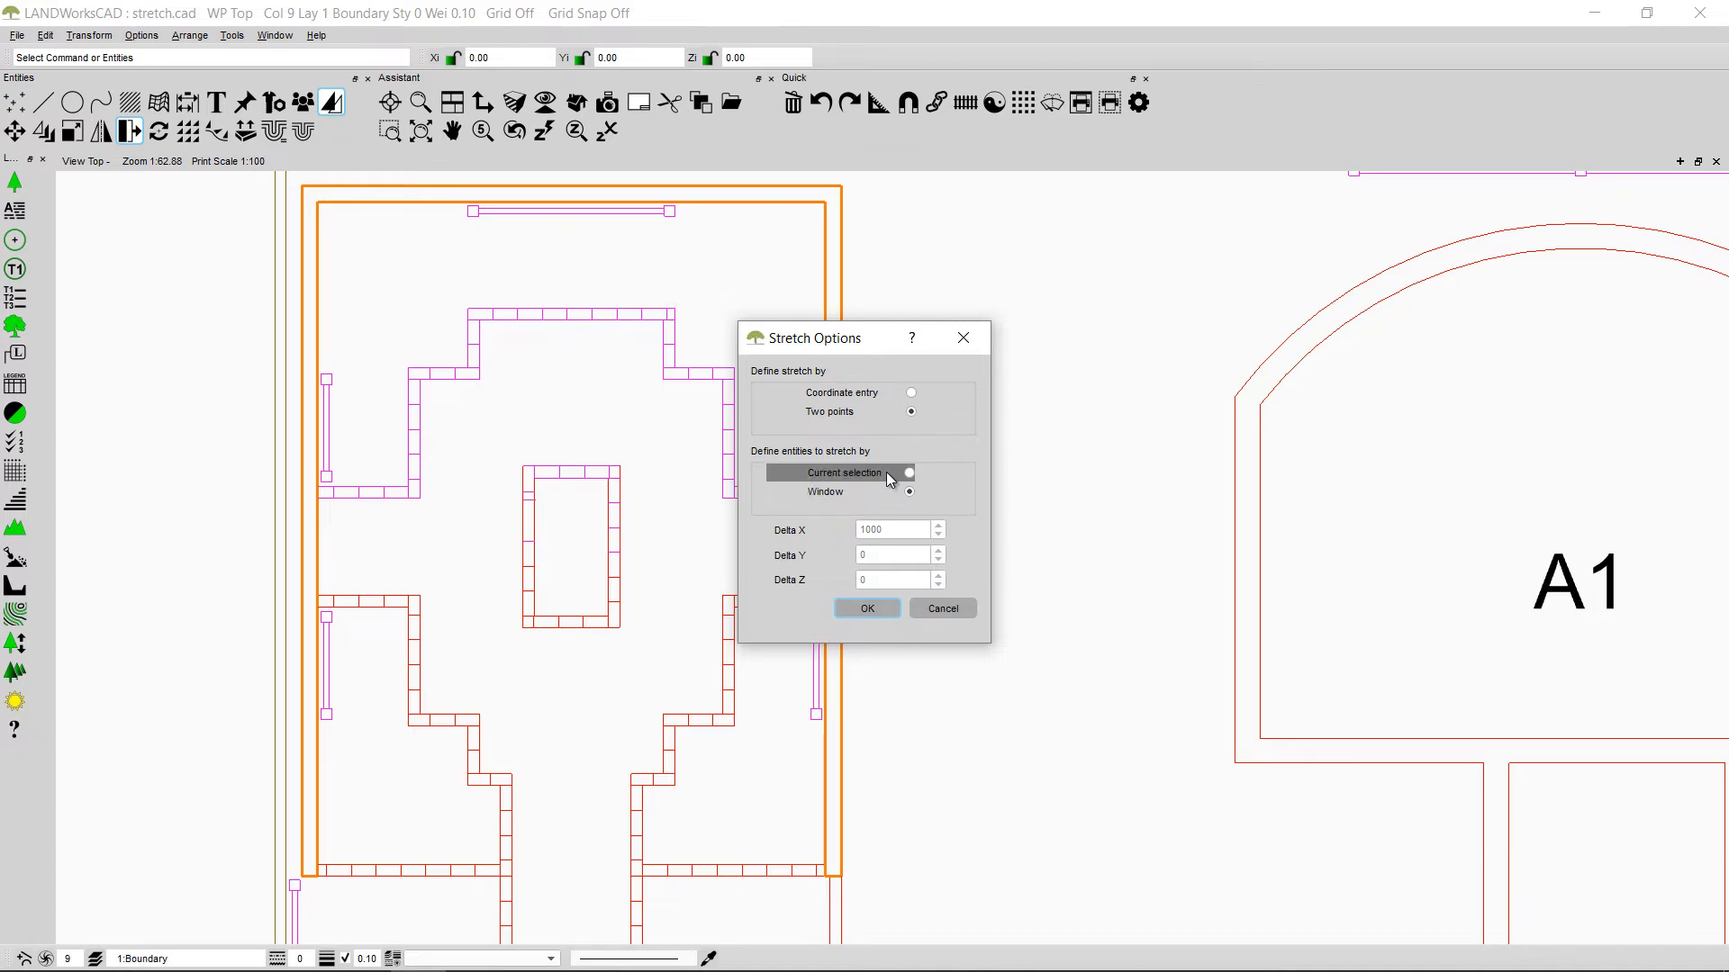
pyautogui.click(866, 609)
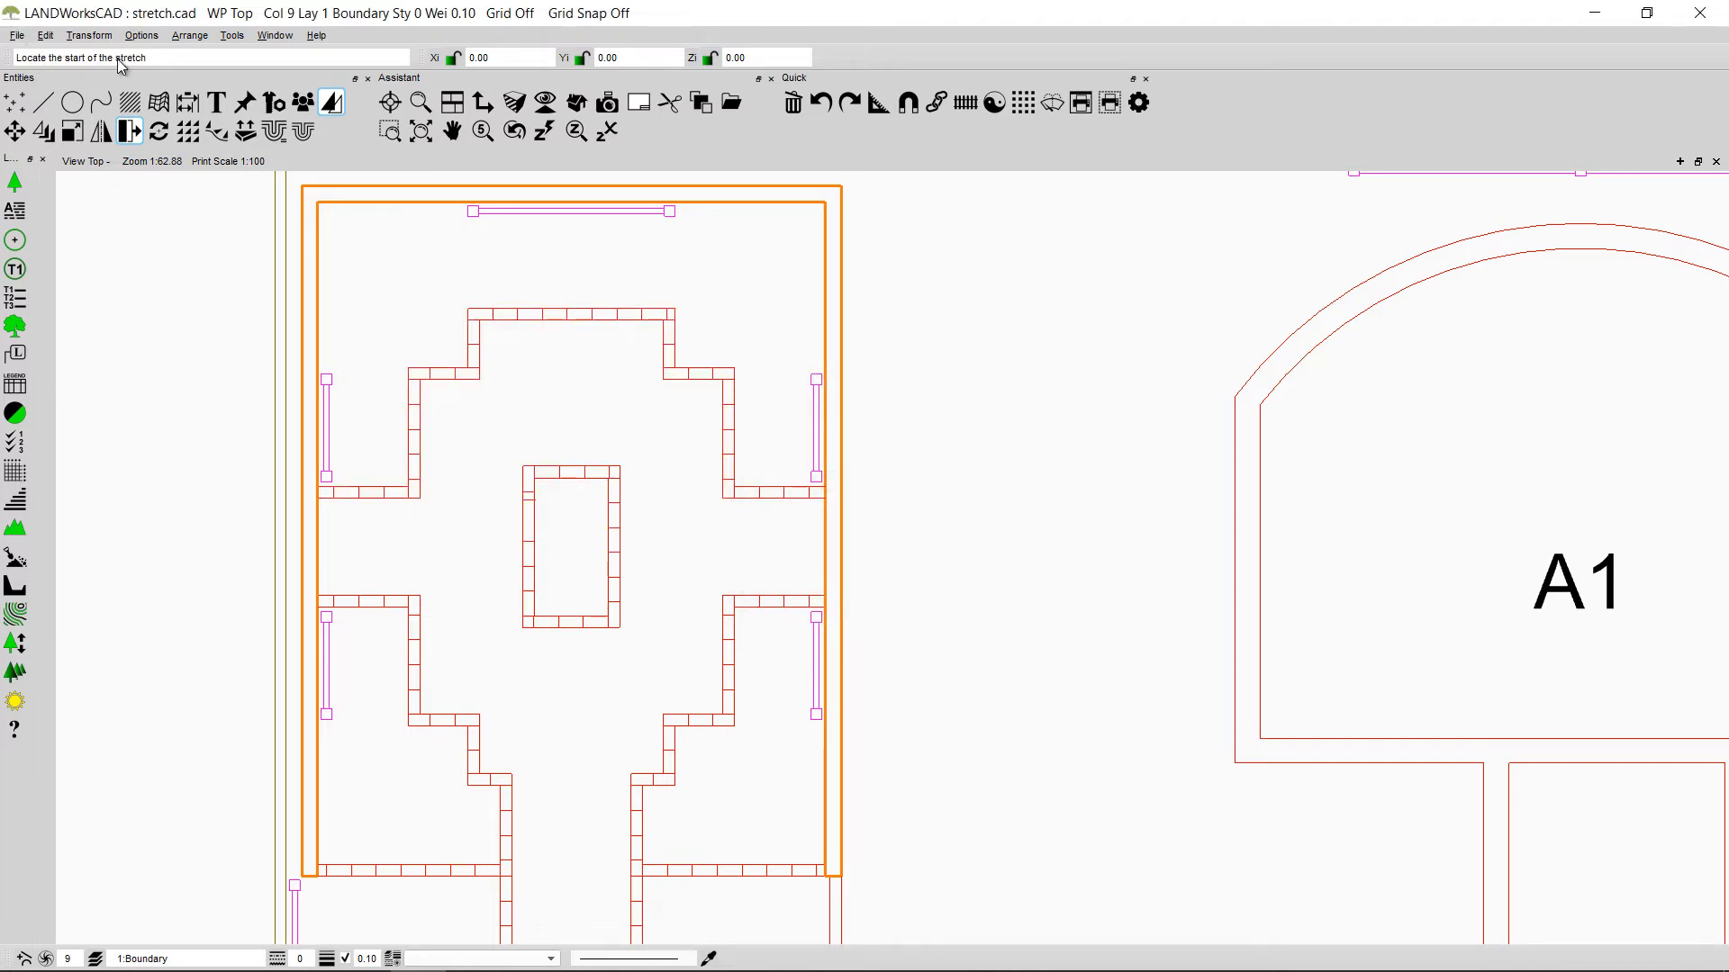
pyautogui.click(572, 304)
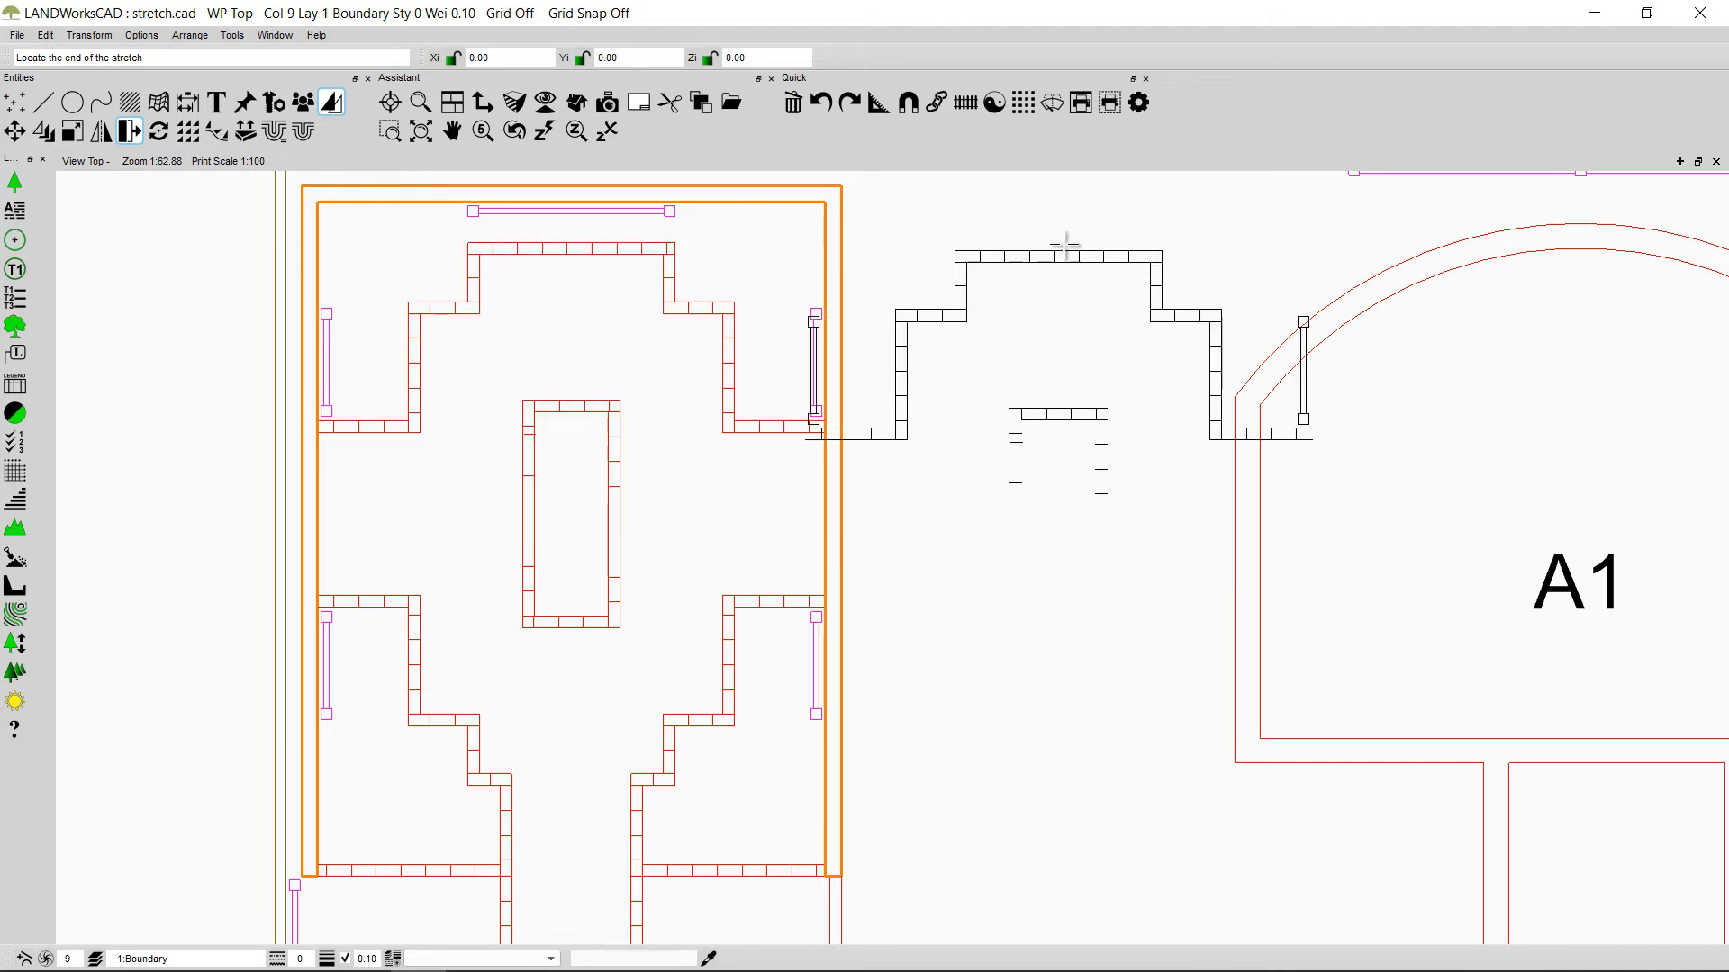
pyautogui.rightClick(1005, 261)
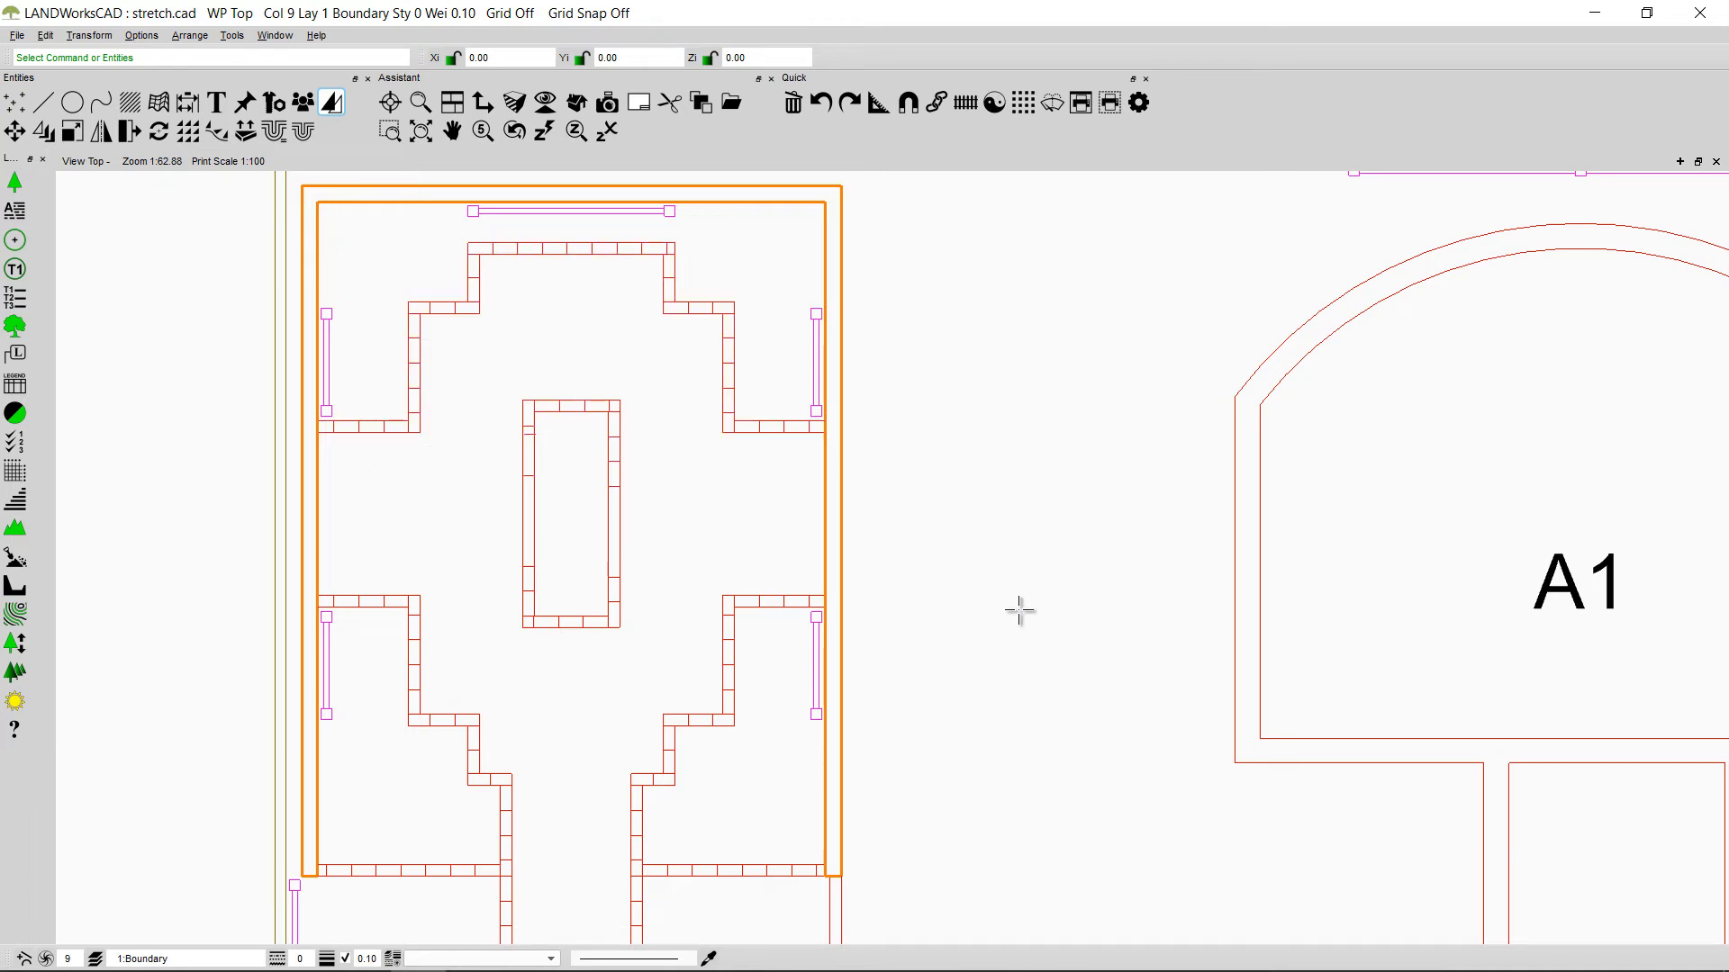
# Step: Stretch the horizontal double lines at the 11450 dimension's upper end along Y by coordinate entry, making the dimensioned length 12000
pyautogui.scroll(-3, 1019, 610)
pyautogui.moveTo(1208, 703)
pyautogui.mouseDown(button='middle')
pyautogui.moveTo(880, 528)
pyautogui.moveTo(687, 382)
pyautogui.moveTo(728, 420)
pyautogui.mouseUp(button='middle')
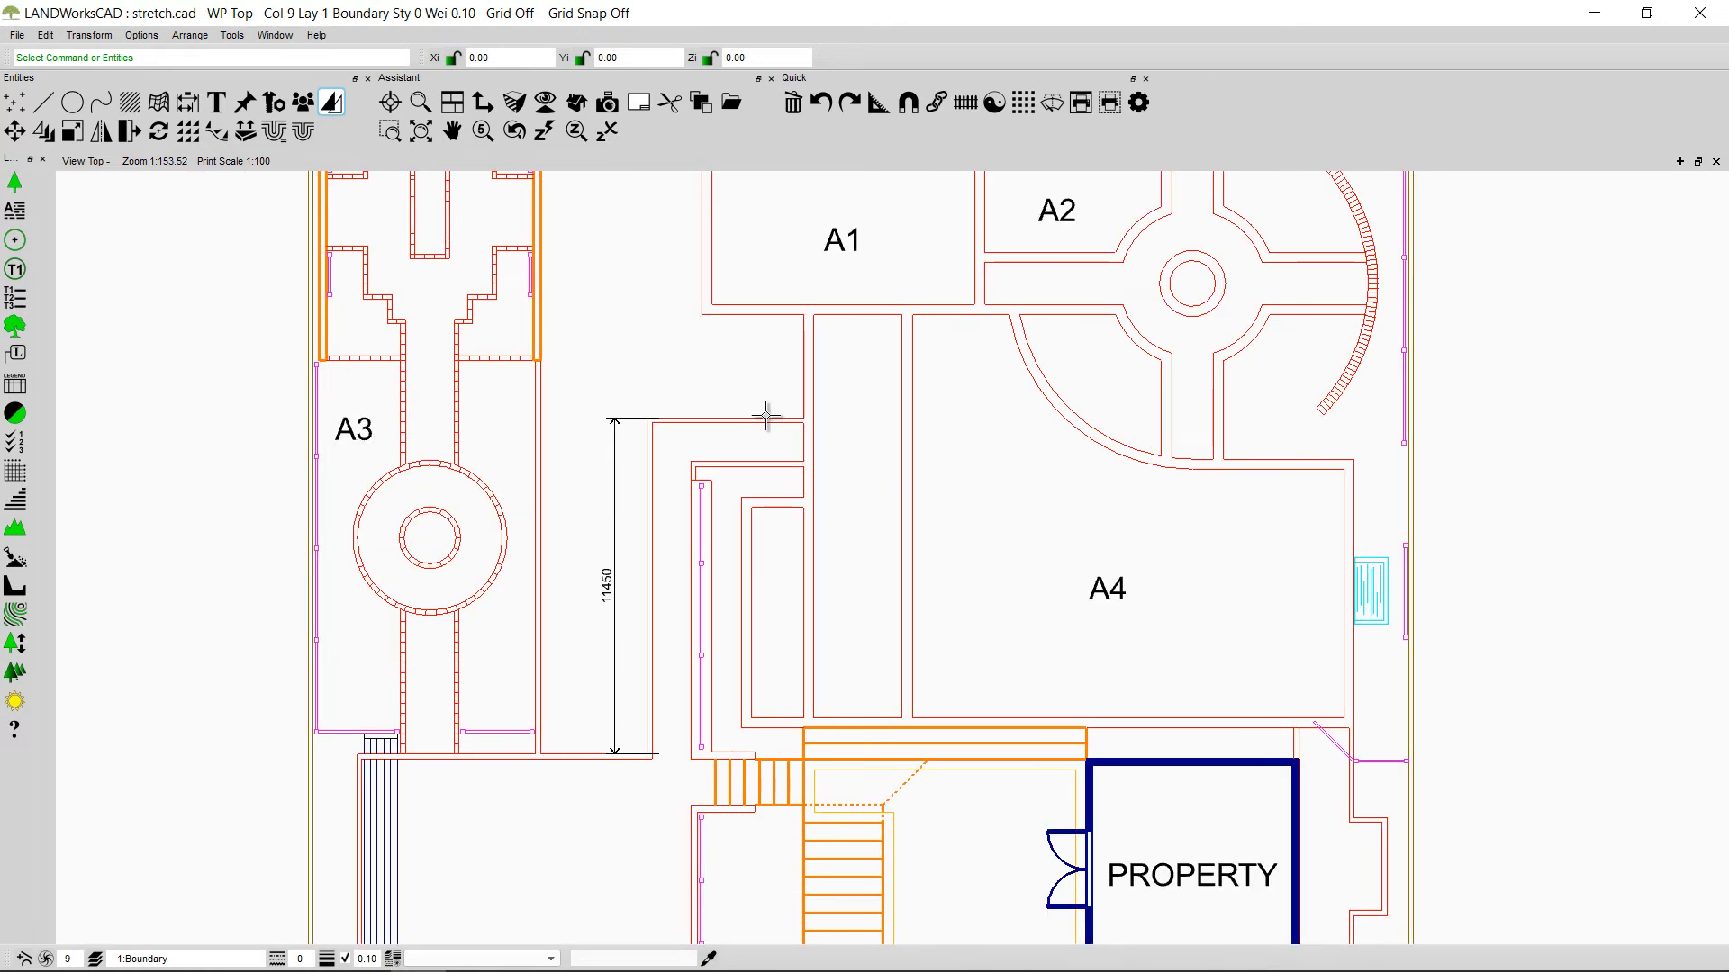
pyautogui.click(609, 586)
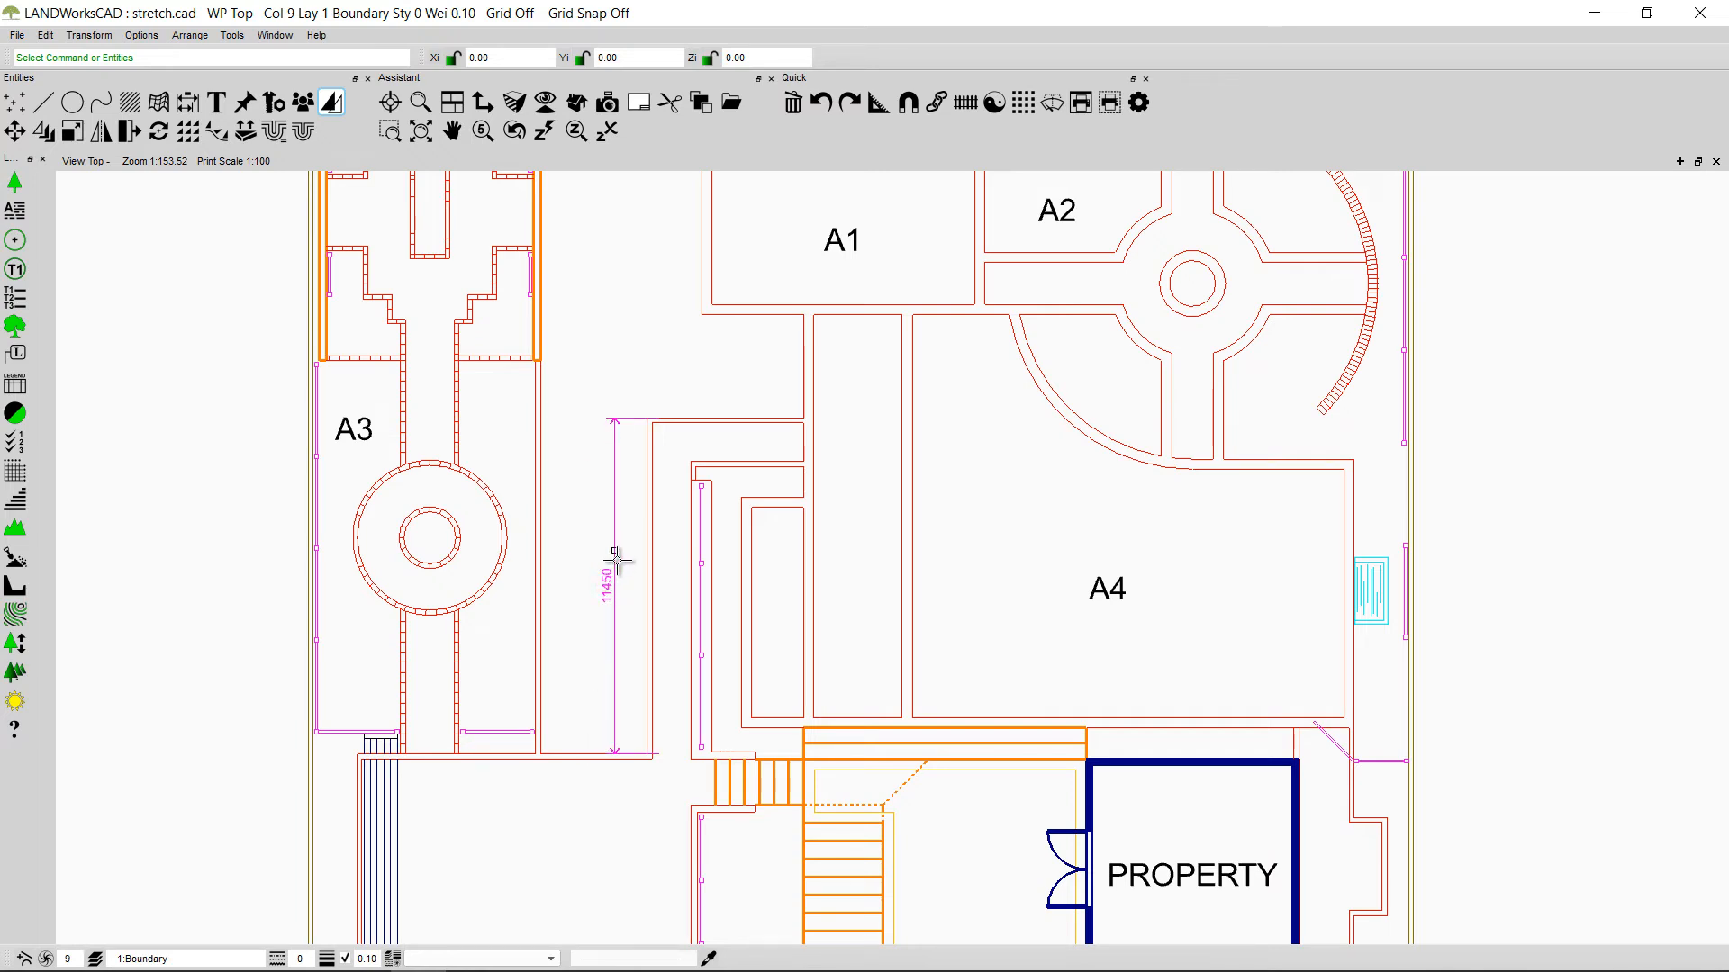
pyautogui.scroll(2, 774, 470)
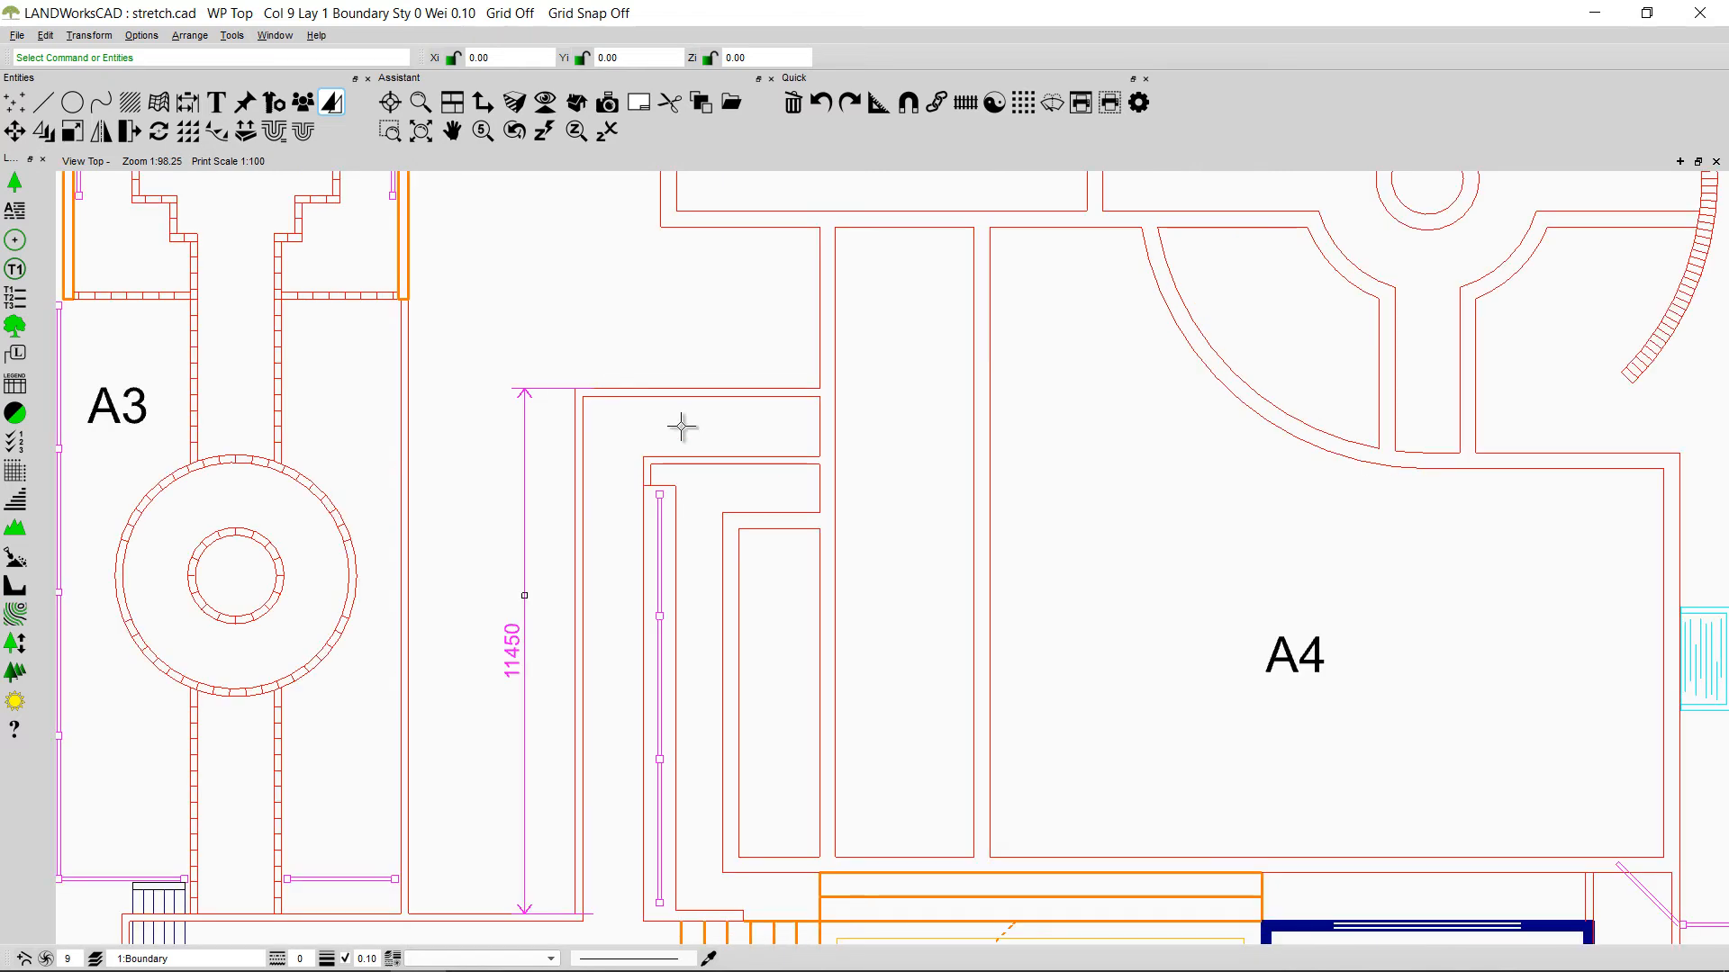
pyautogui.click(557, 366)
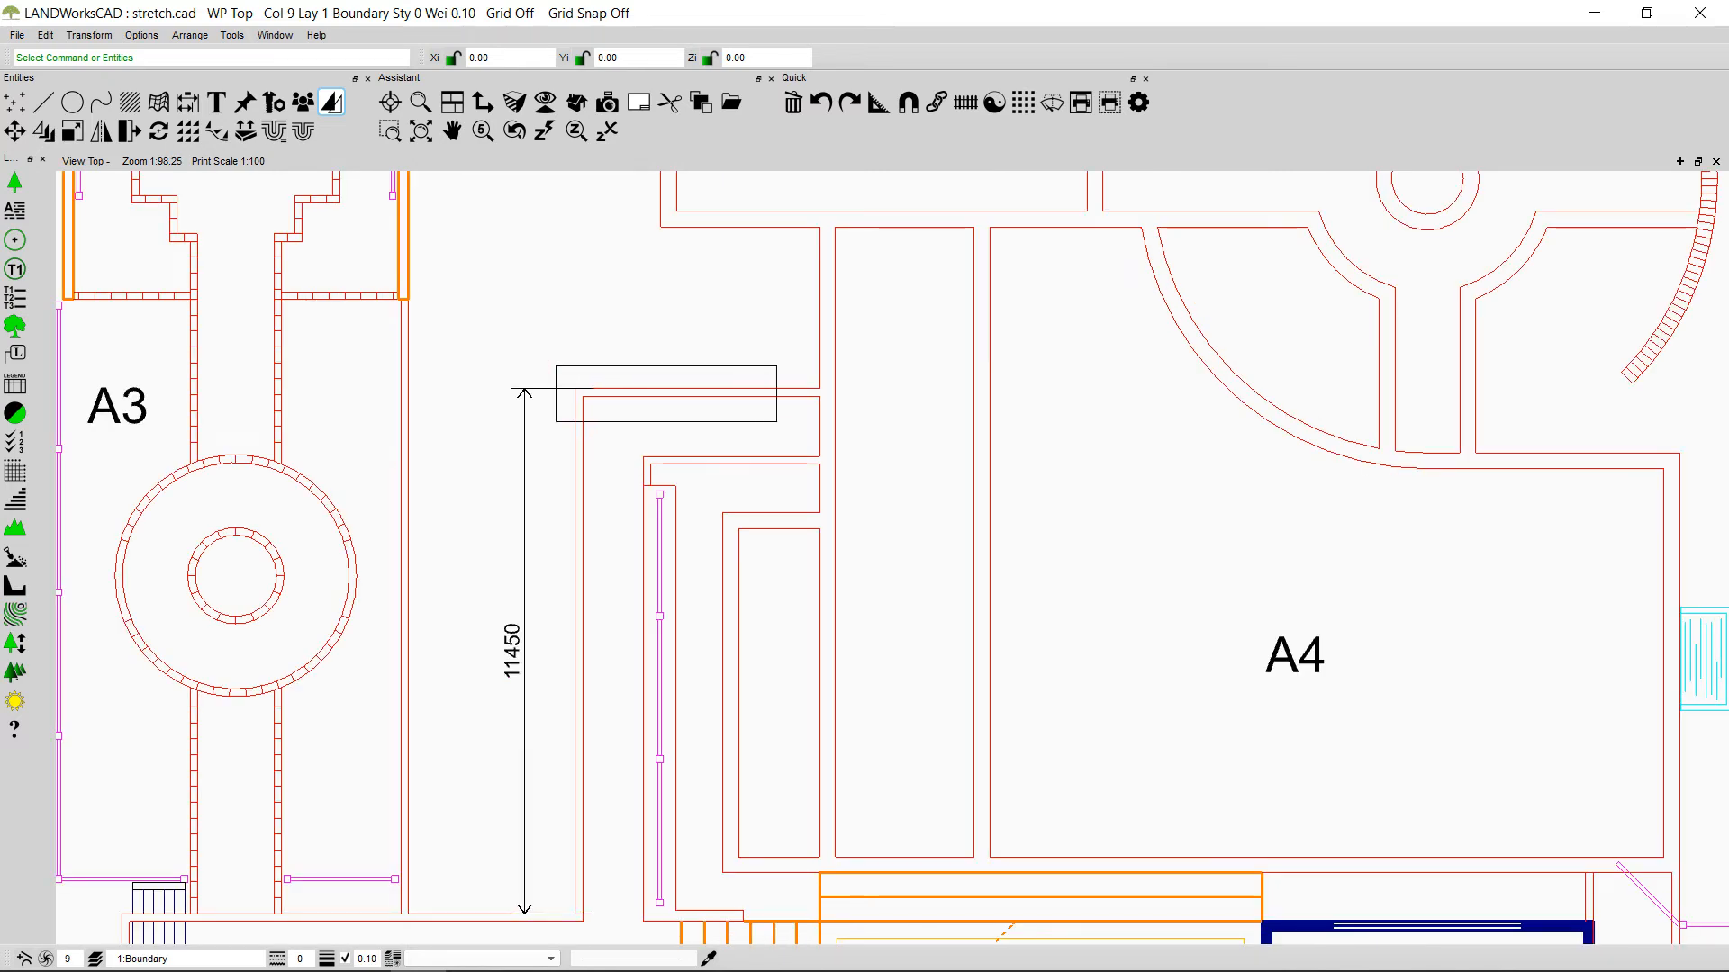
pyautogui.click(830, 413)
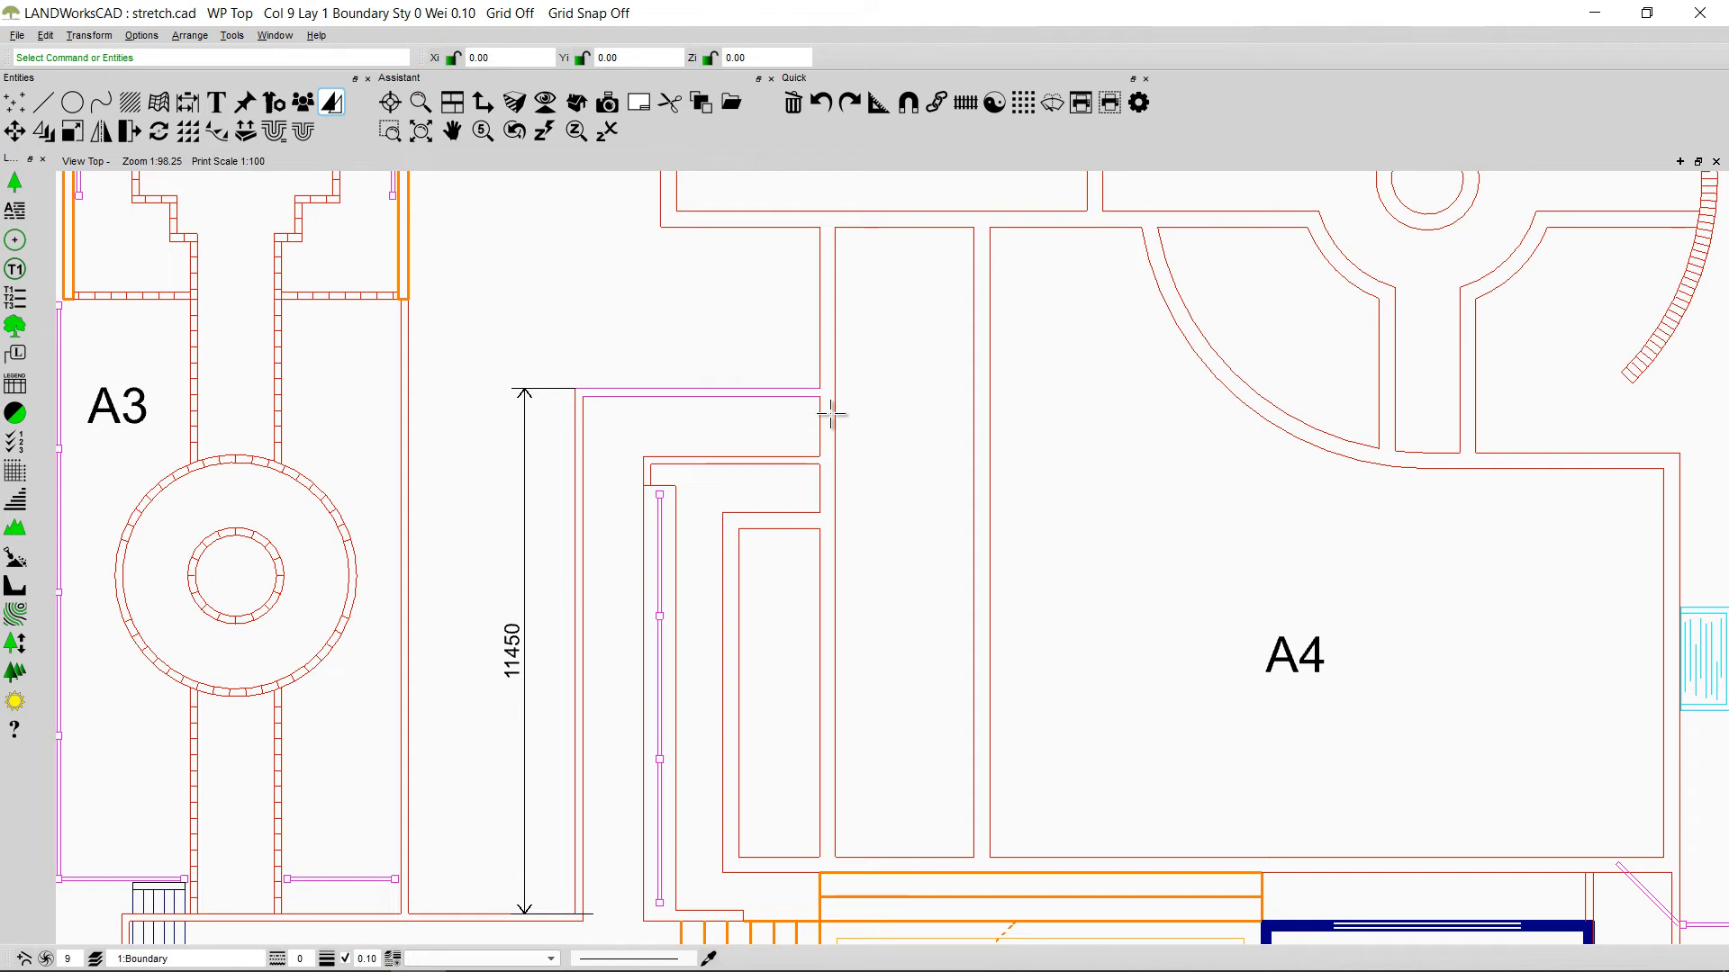
pyautogui.click(333, 104)
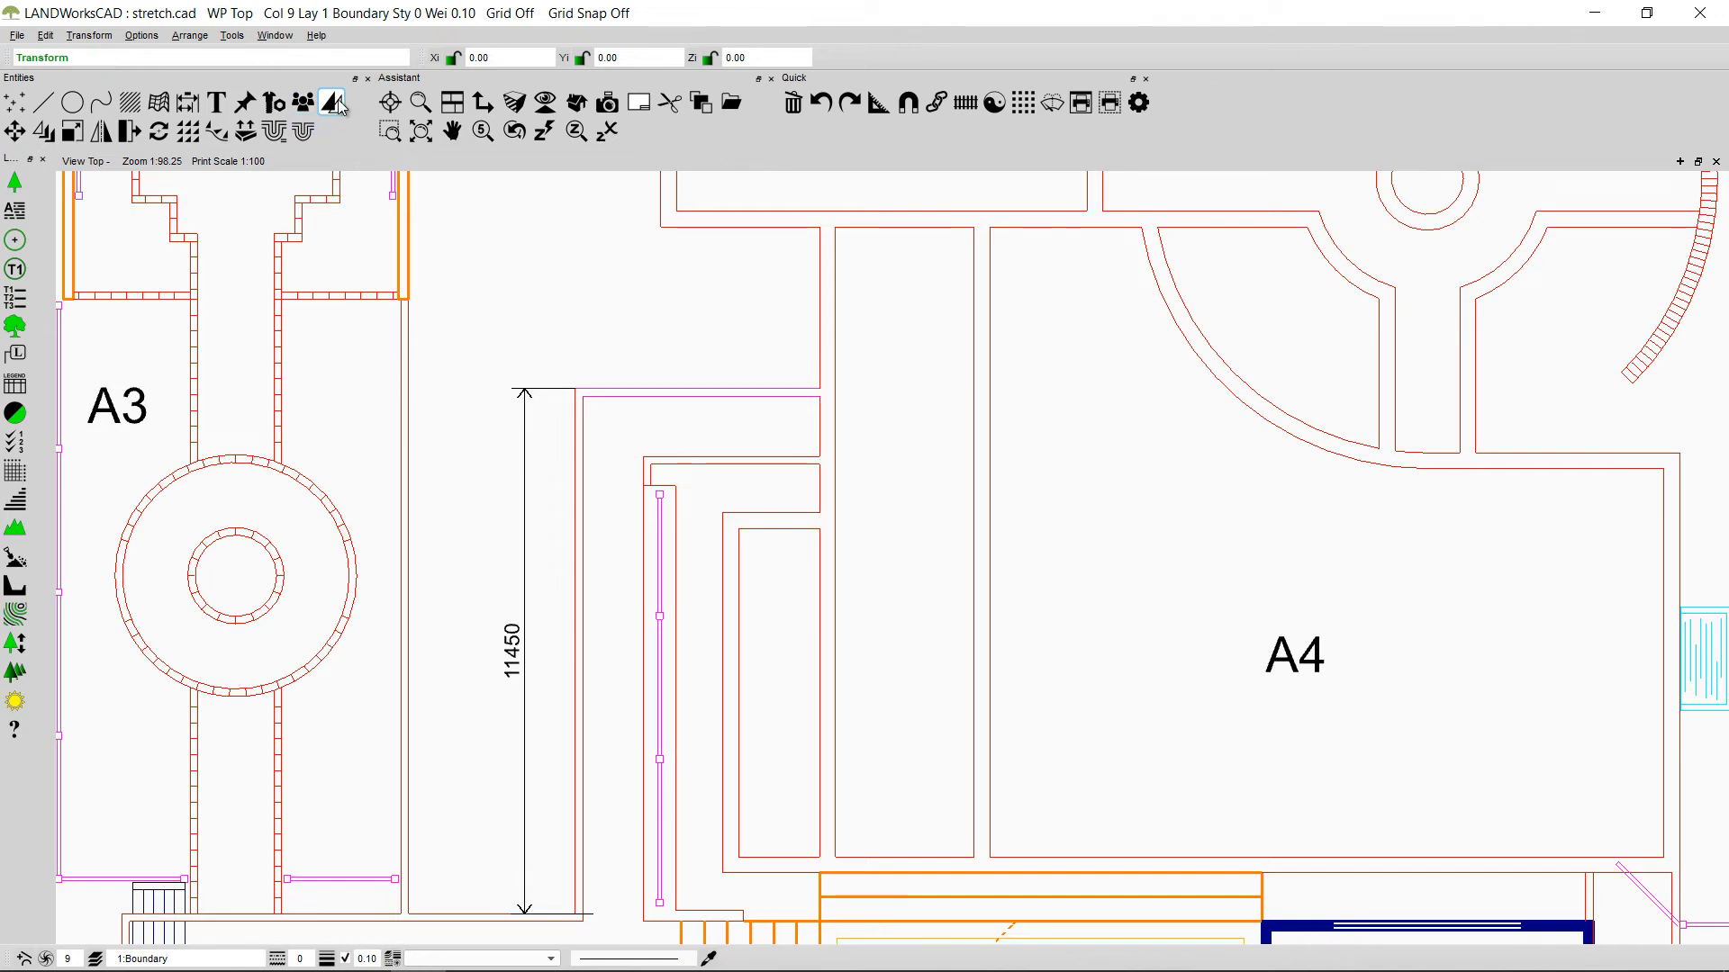
pyautogui.click(130, 133)
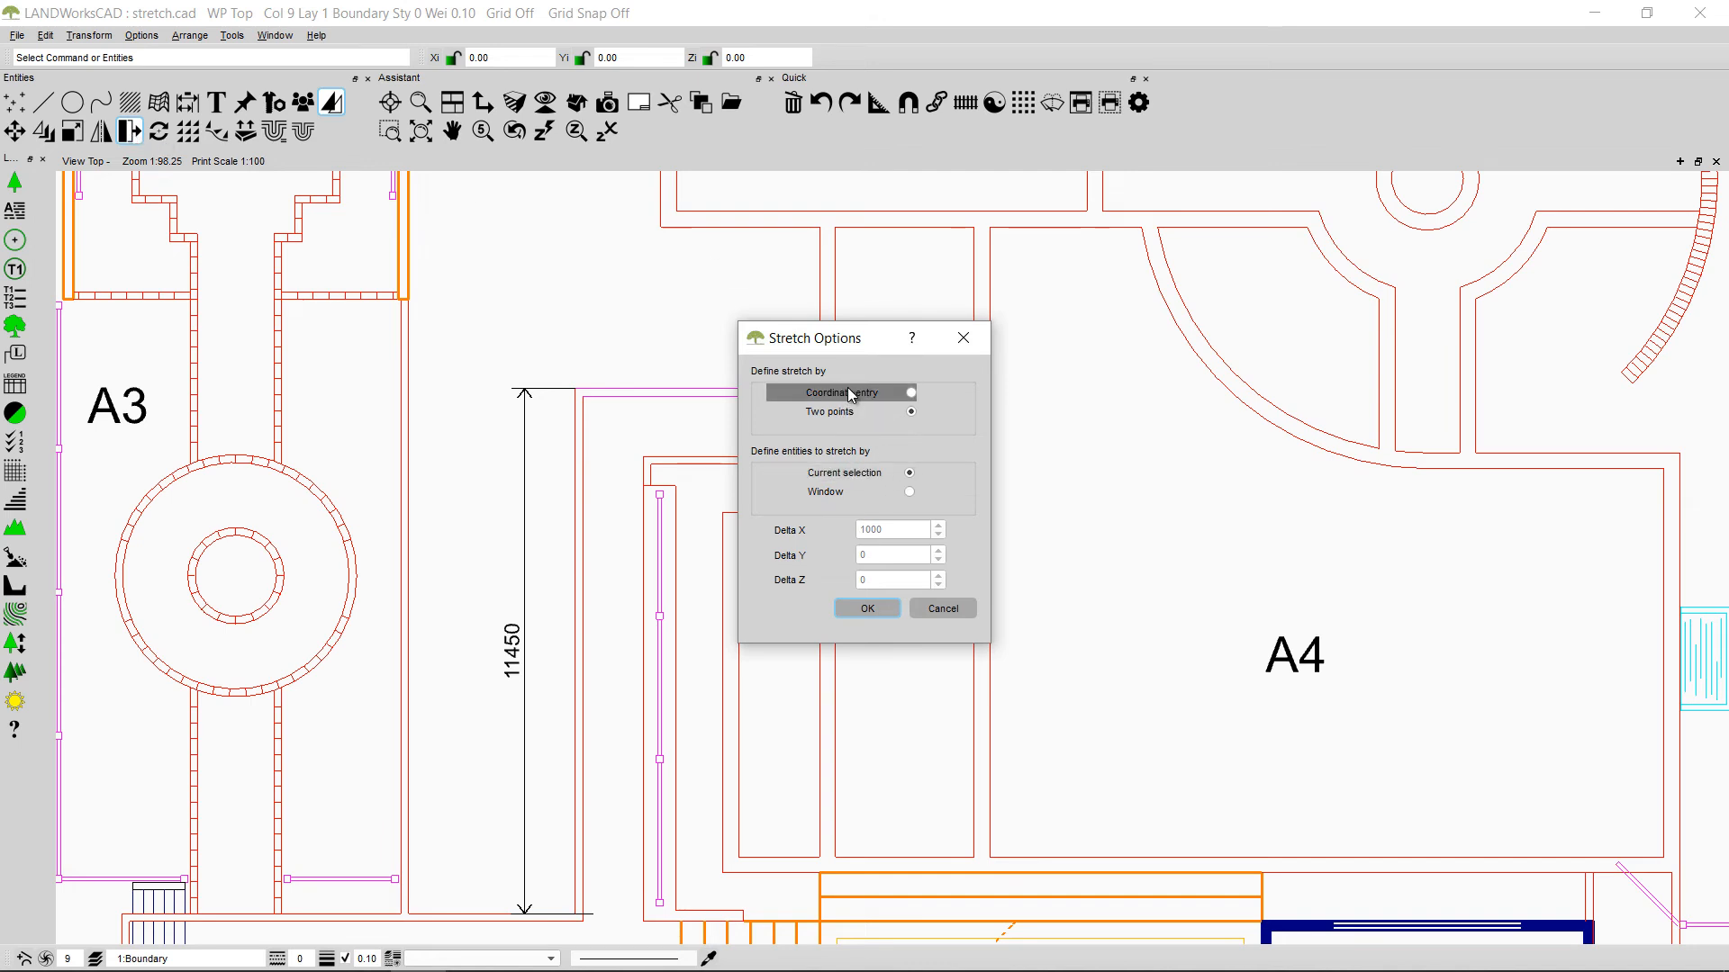
pyautogui.click(910, 393)
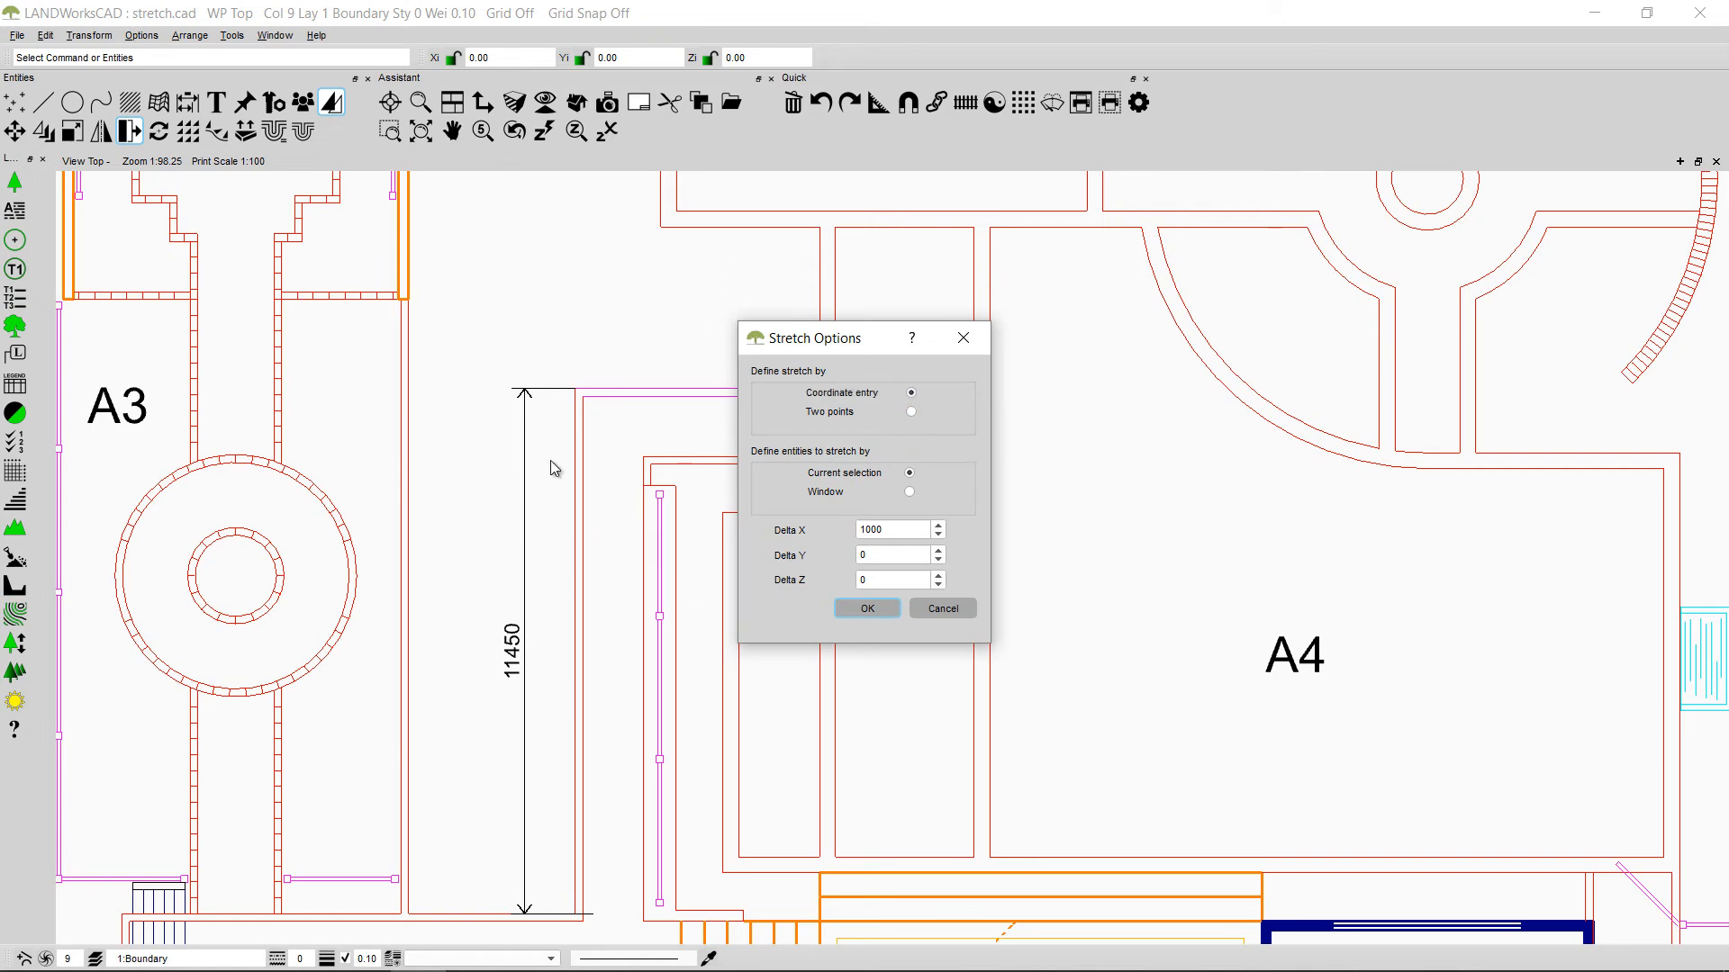
pyautogui.click(897, 534)
pyautogui.click(875, 558)
pyautogui.press('BackSpace')
pyautogui.click(867, 609)
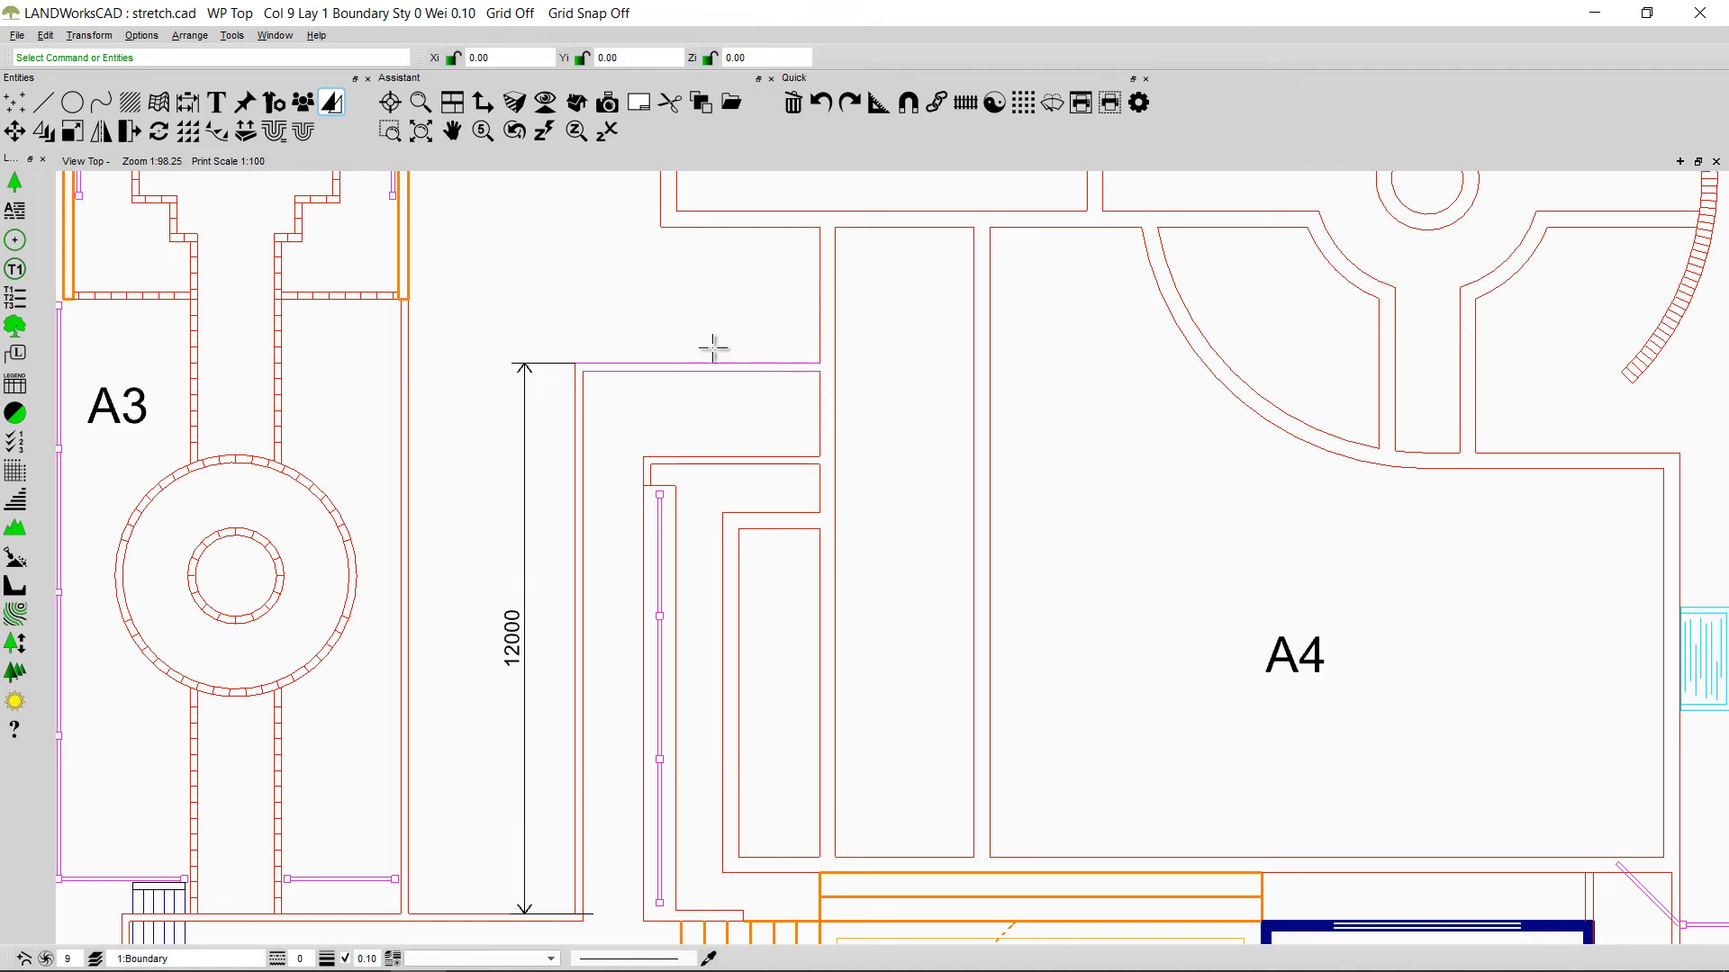
pyautogui.moveTo(465, 566); pyautogui.dragTo(558, 707)
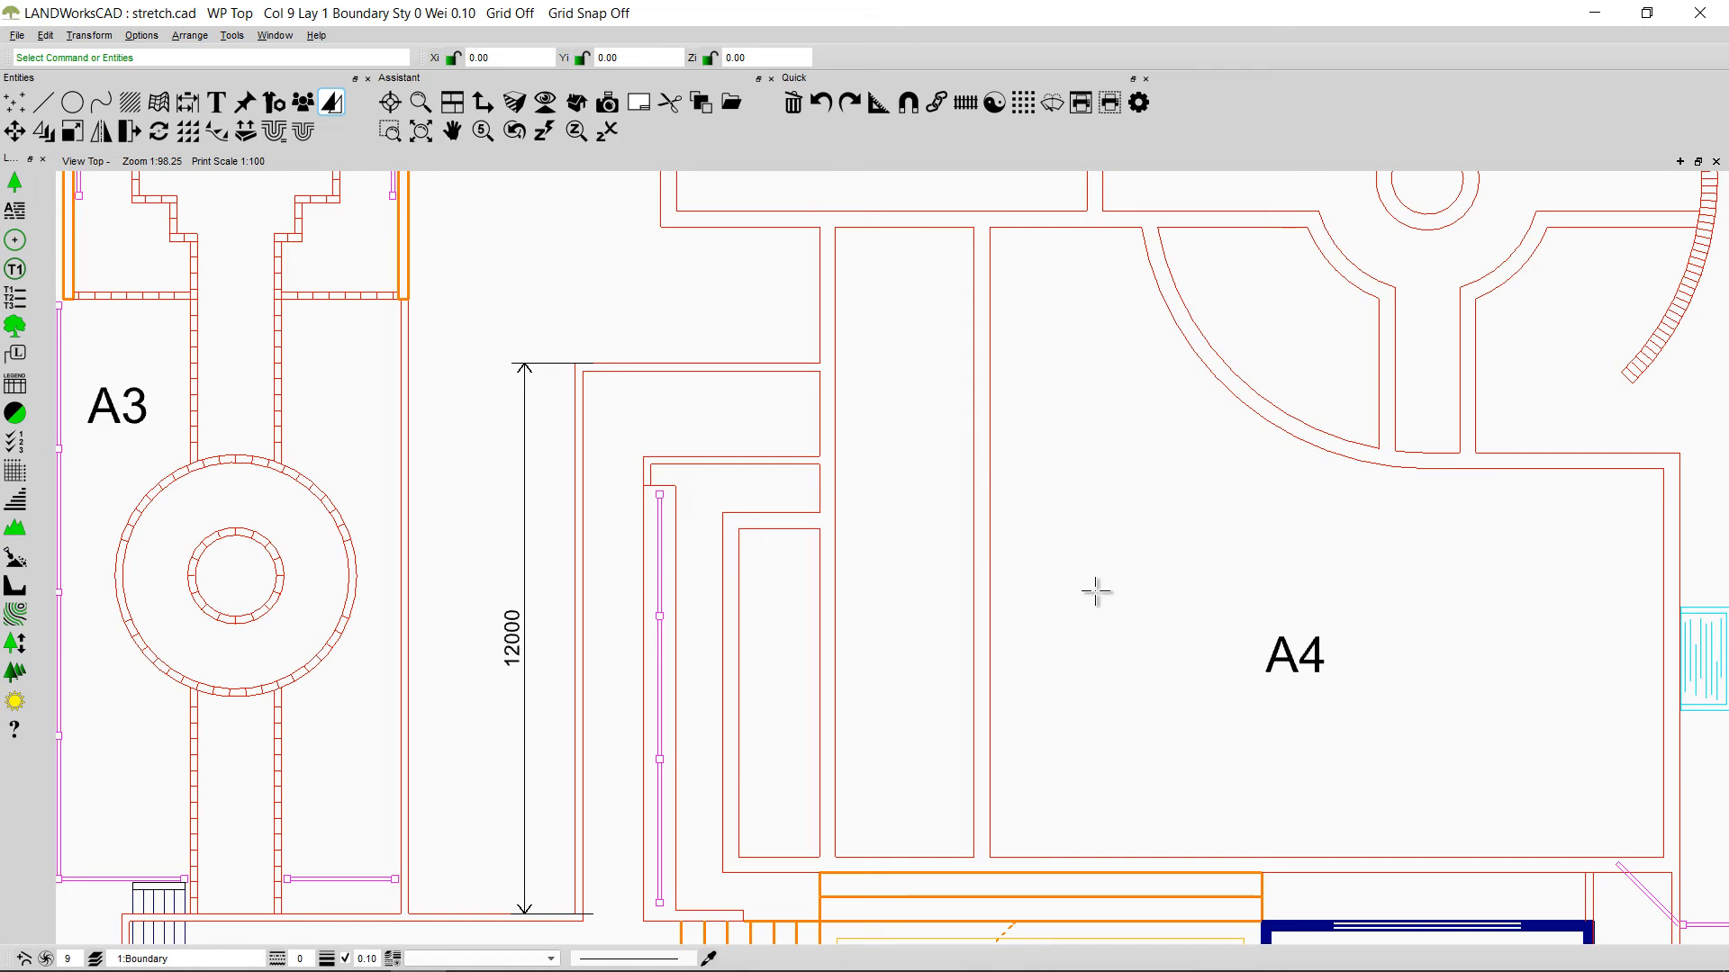
# Step: Enable Stretch and Constrain drag in the drag settings, with Origin, Intersection and End snaps kept on
pyautogui.scroll(-2, 1091, 589)
pyautogui.scroll(-2, 1090, 589)
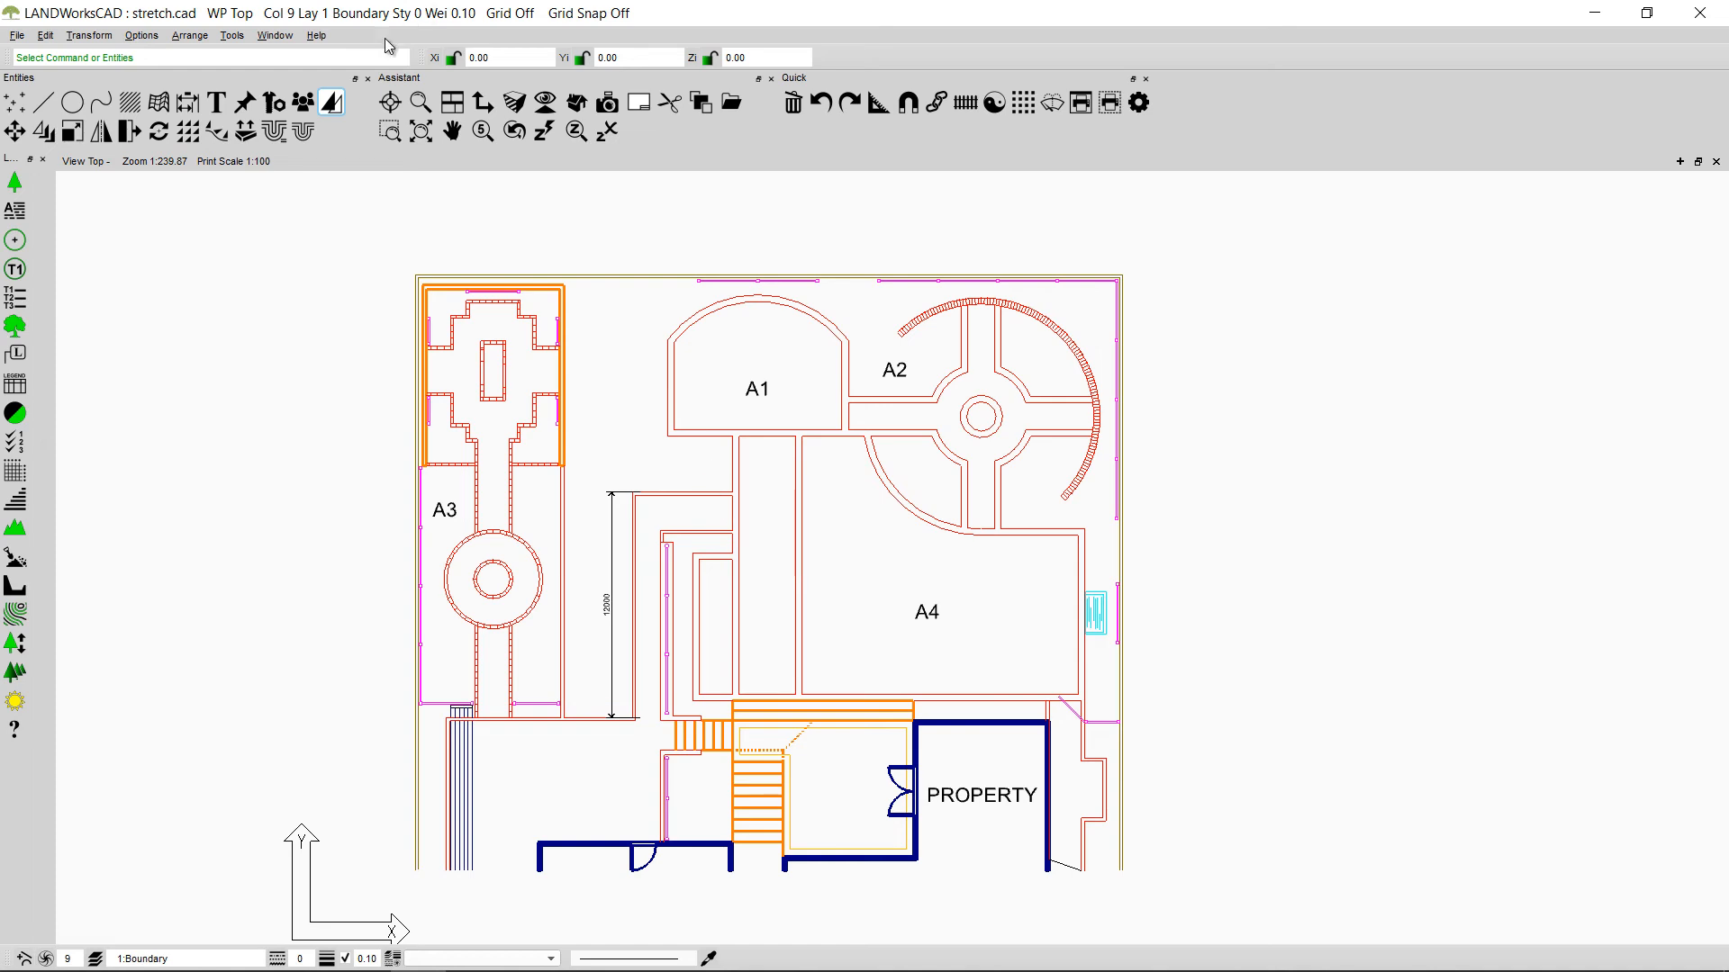
pyautogui.click(304, 104)
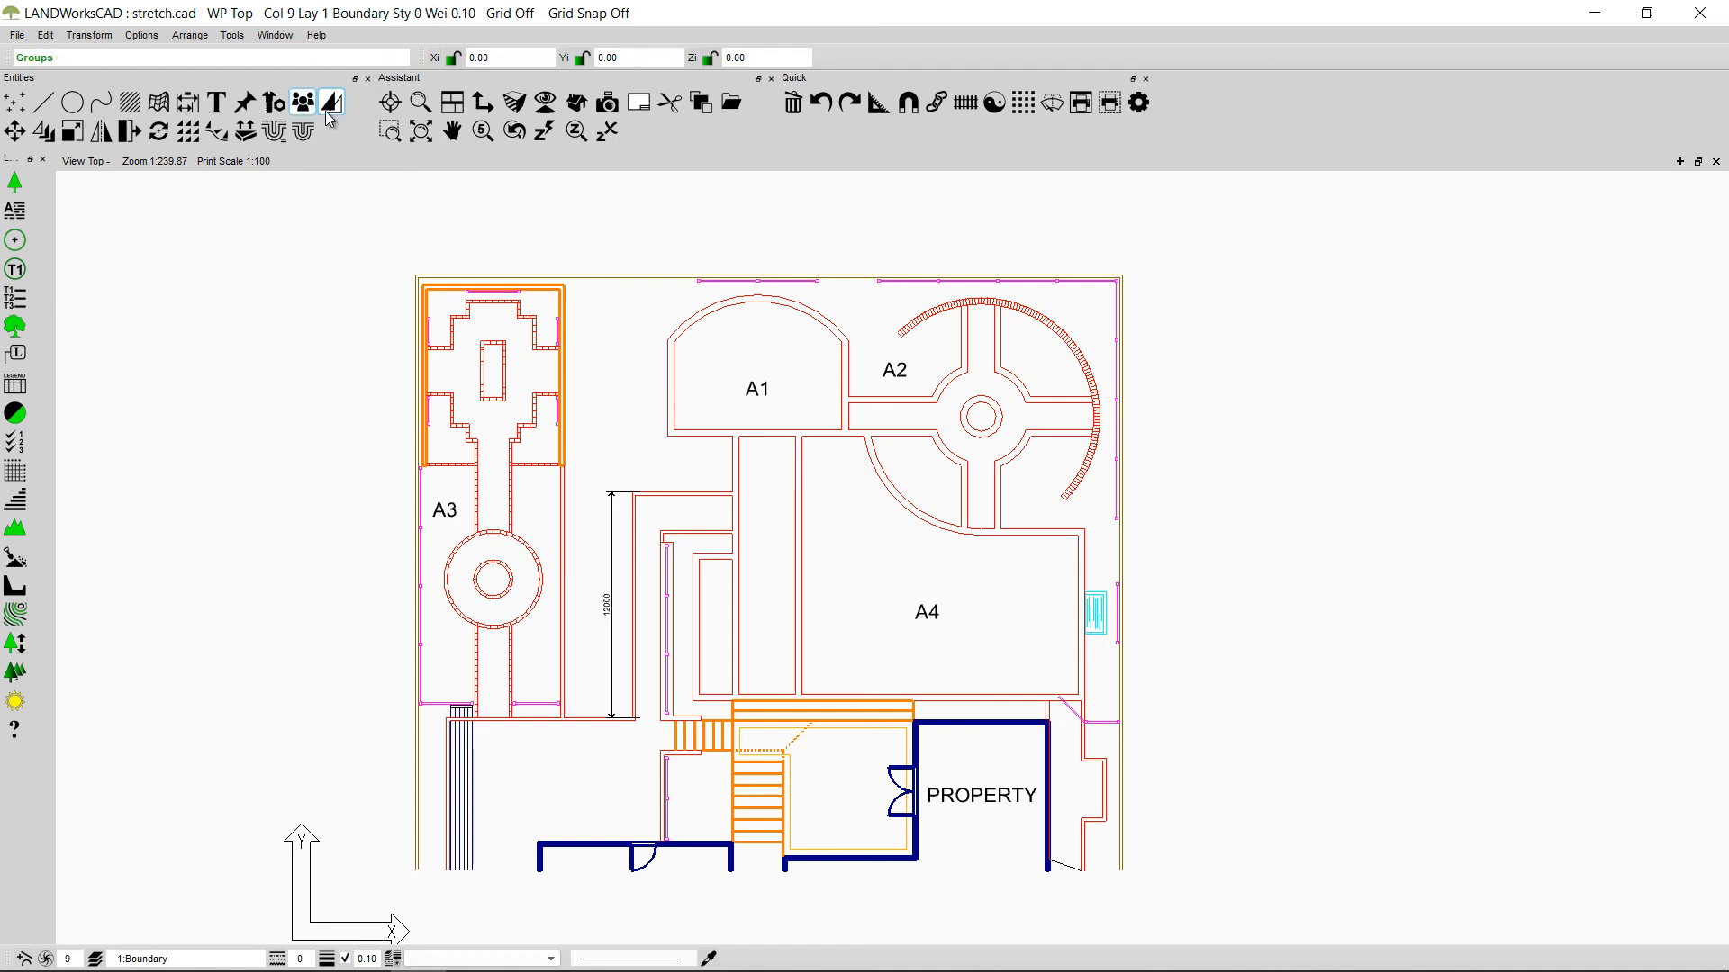
pyautogui.click(910, 103)
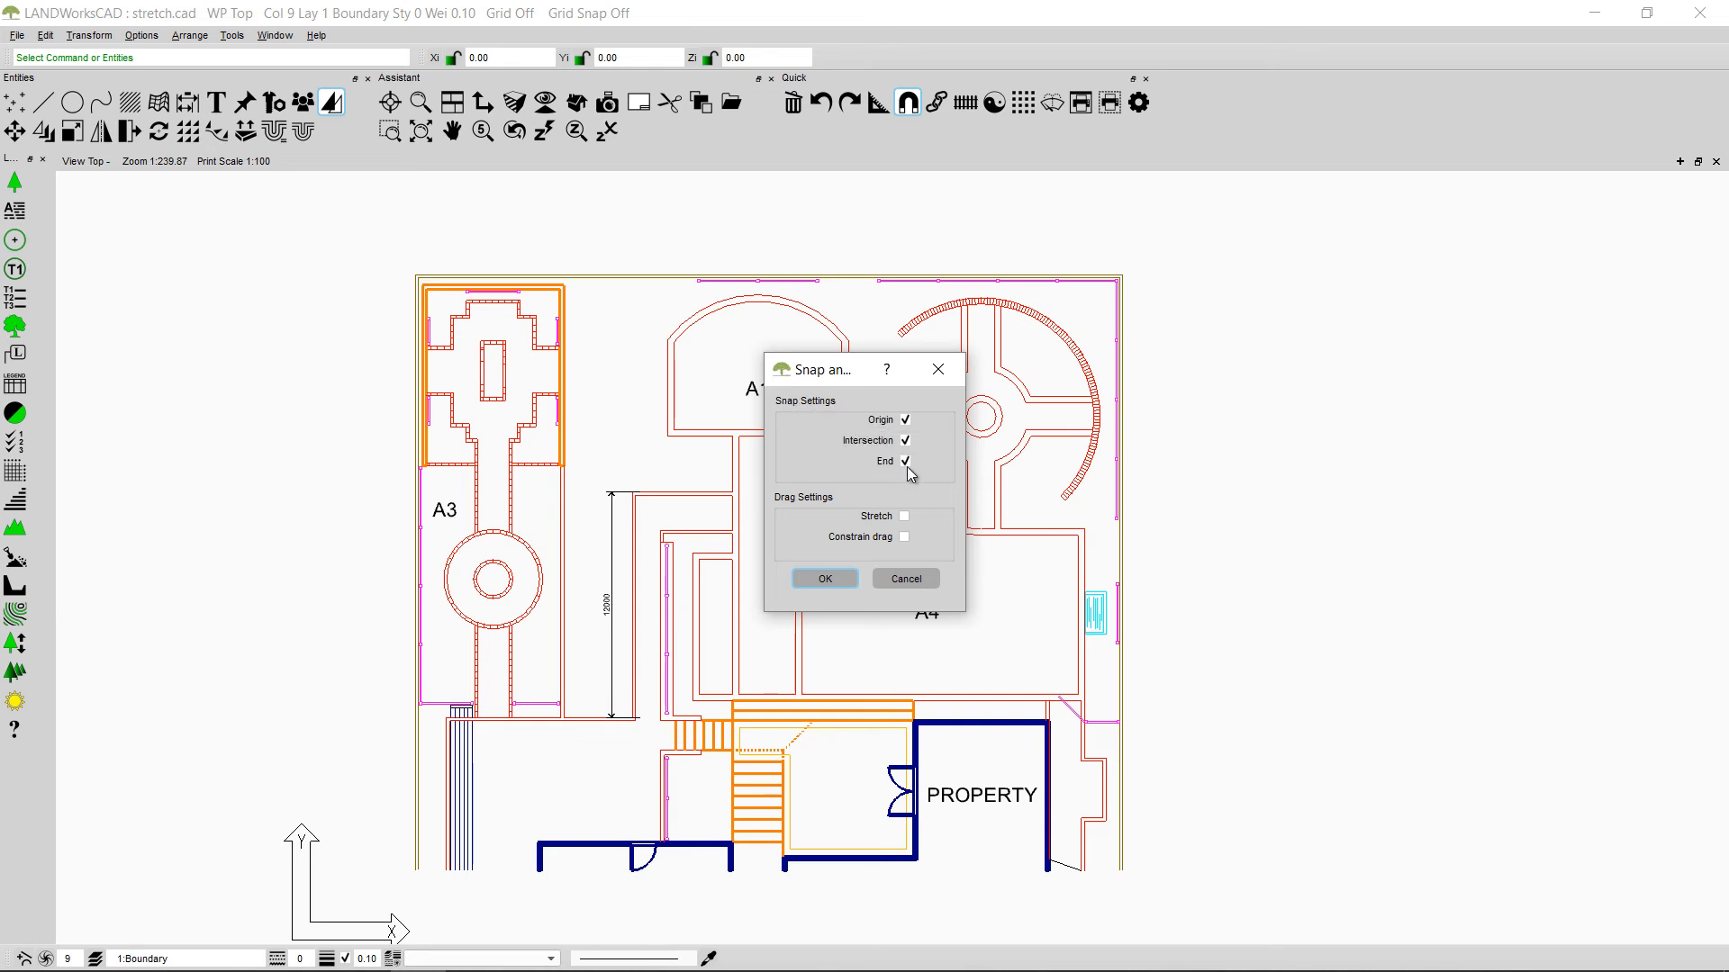
pyautogui.click(905, 515)
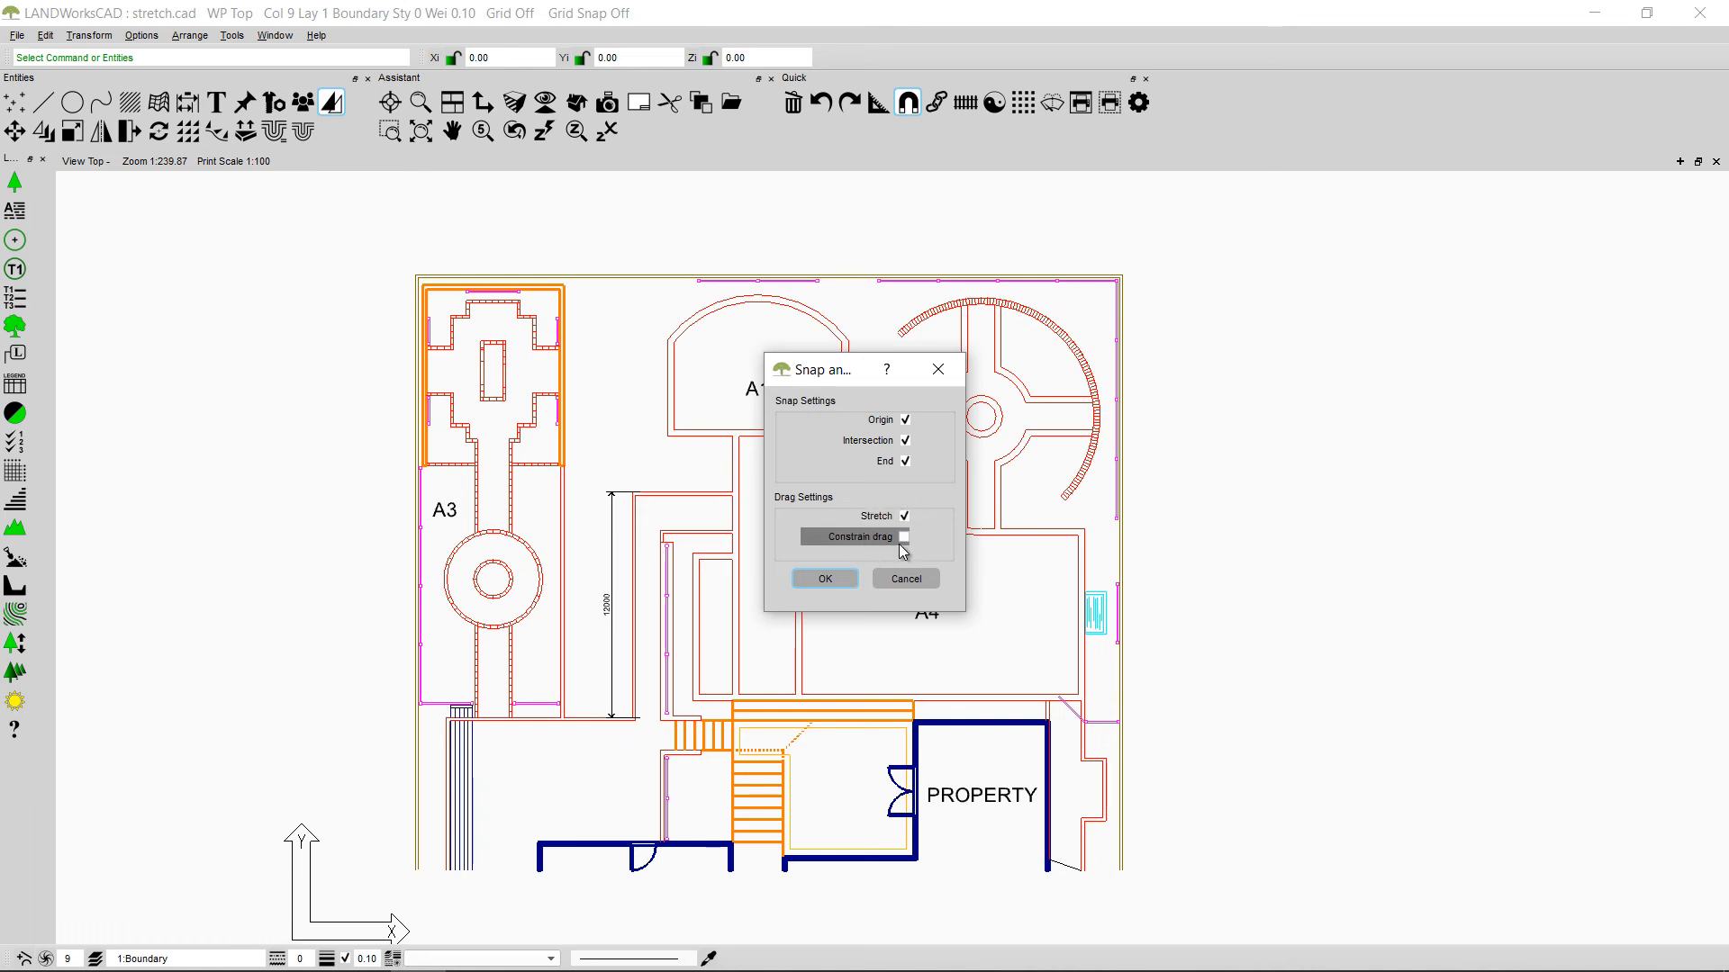
pyautogui.click(904, 536)
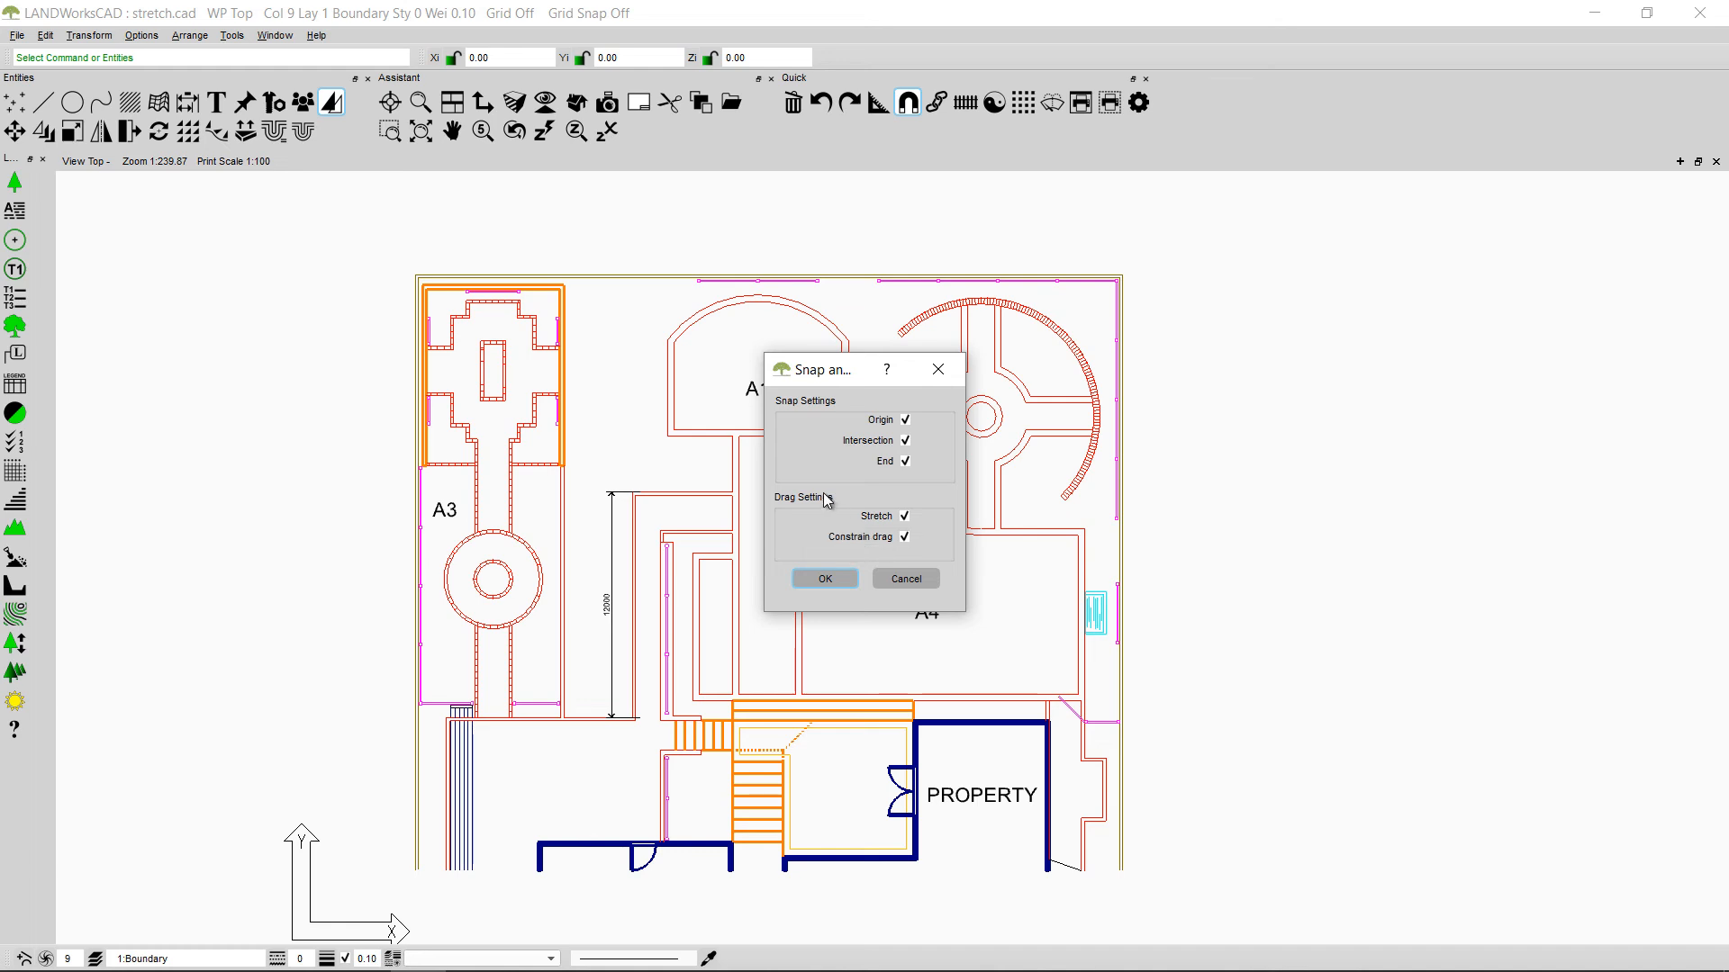
pyautogui.click(820, 580)
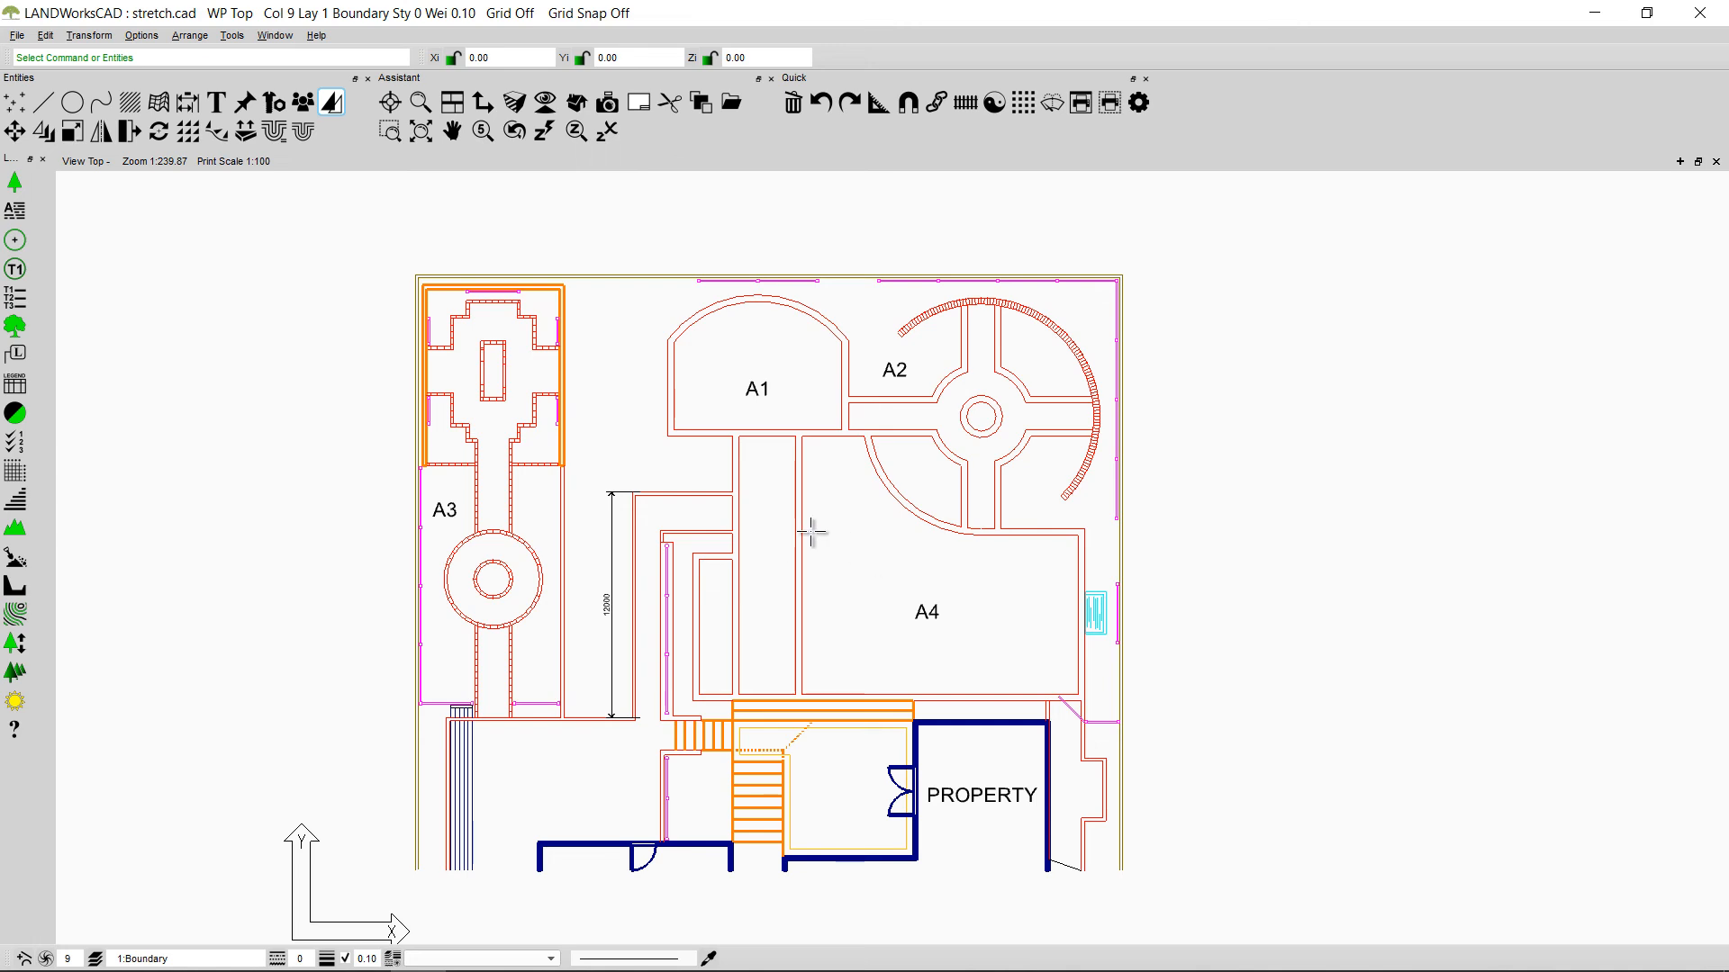
# Step: Stretch both vertical lines of the wall between the path and area A4 horizontally toward A4, directly in the drawing
pyautogui.moveTo(801, 544); pyautogui.dragTo(843, 545)
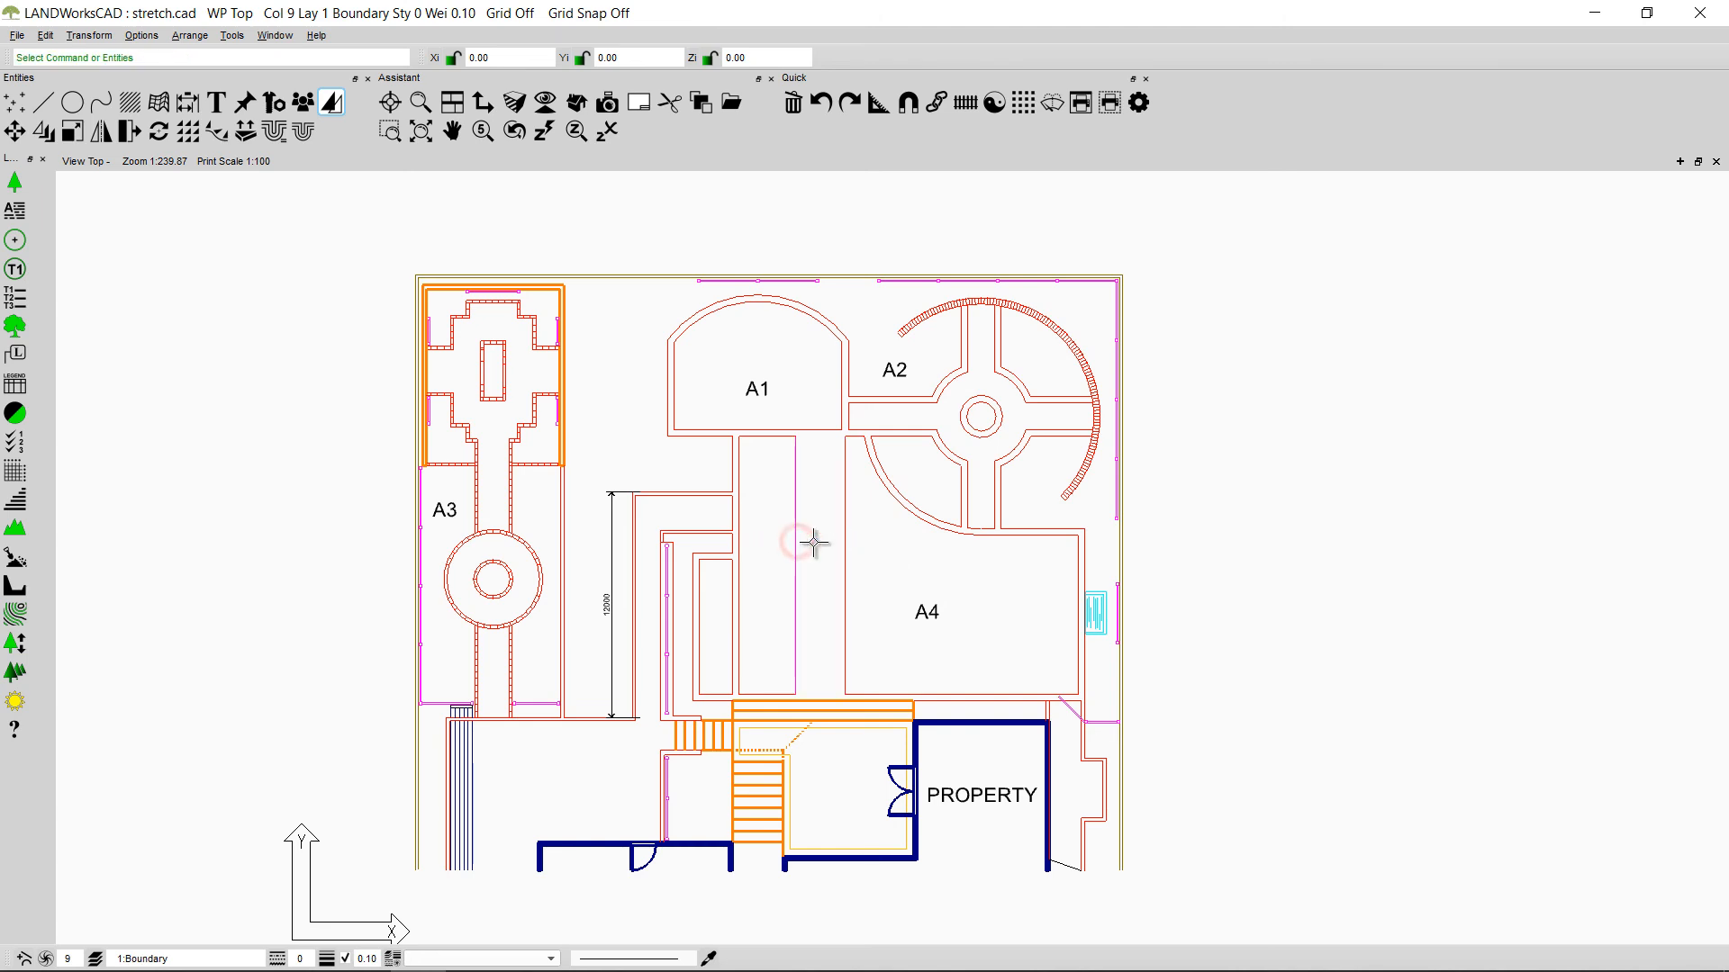
pyautogui.moveTo(808, 540); pyautogui.dragTo(836, 545)
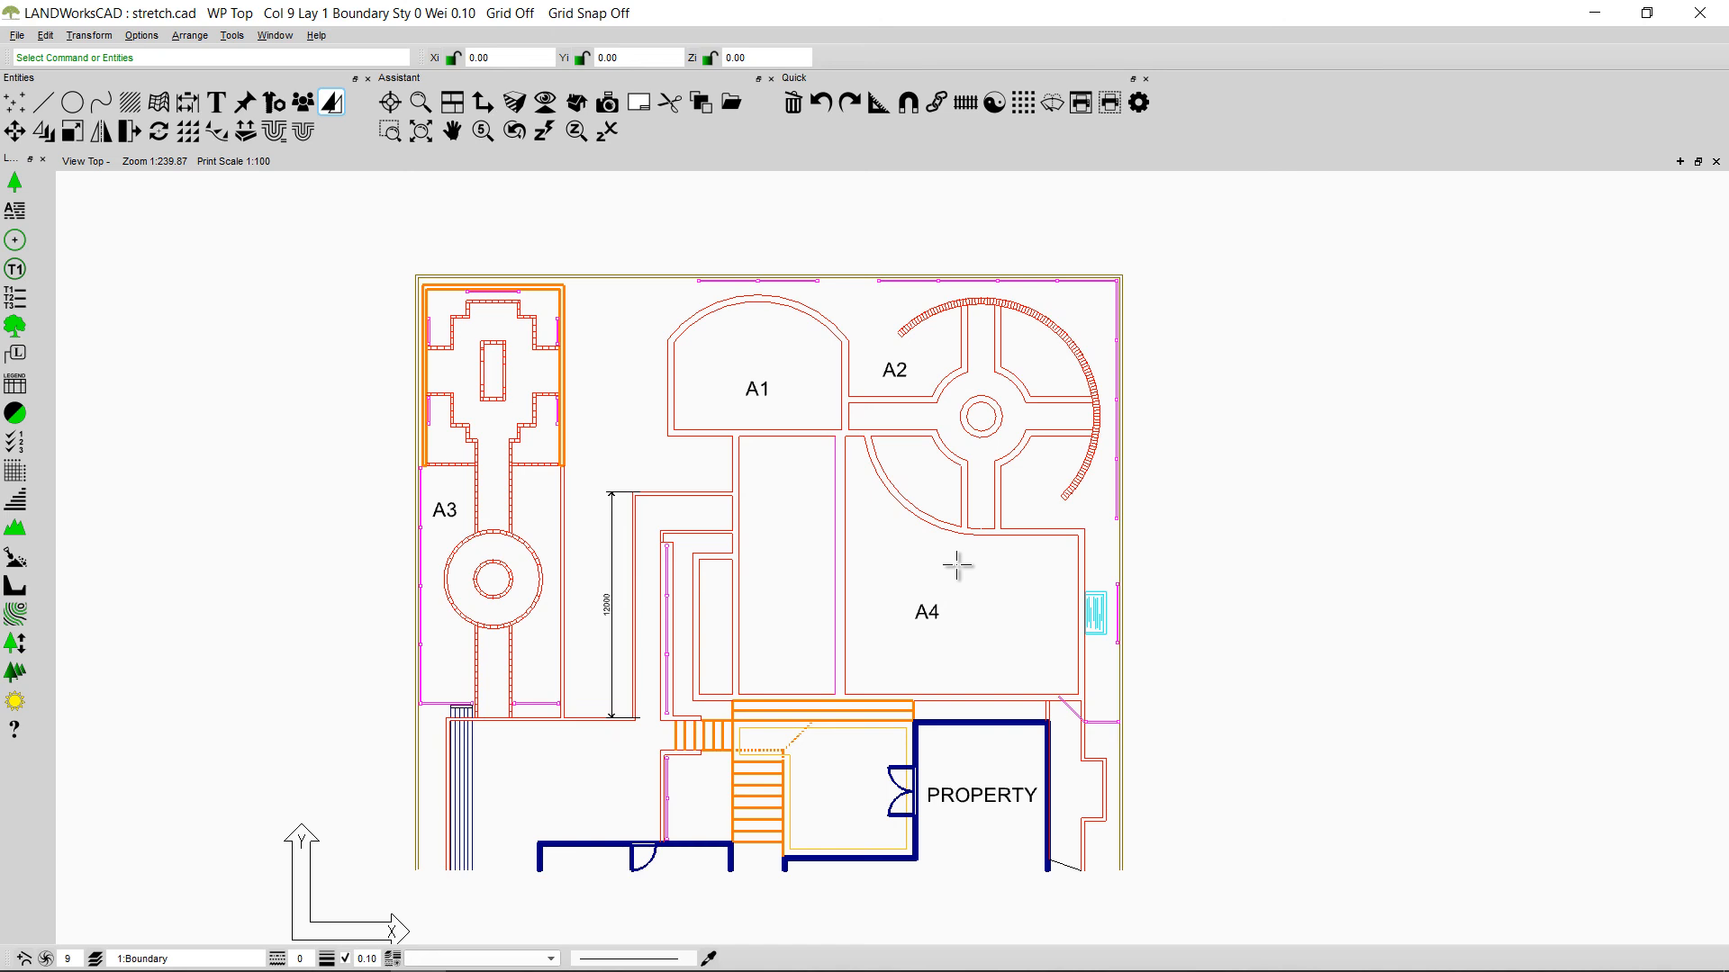
pyautogui.click(835, 571)
pyautogui.moveTo(838, 573); pyautogui.dragTo(843, 574)
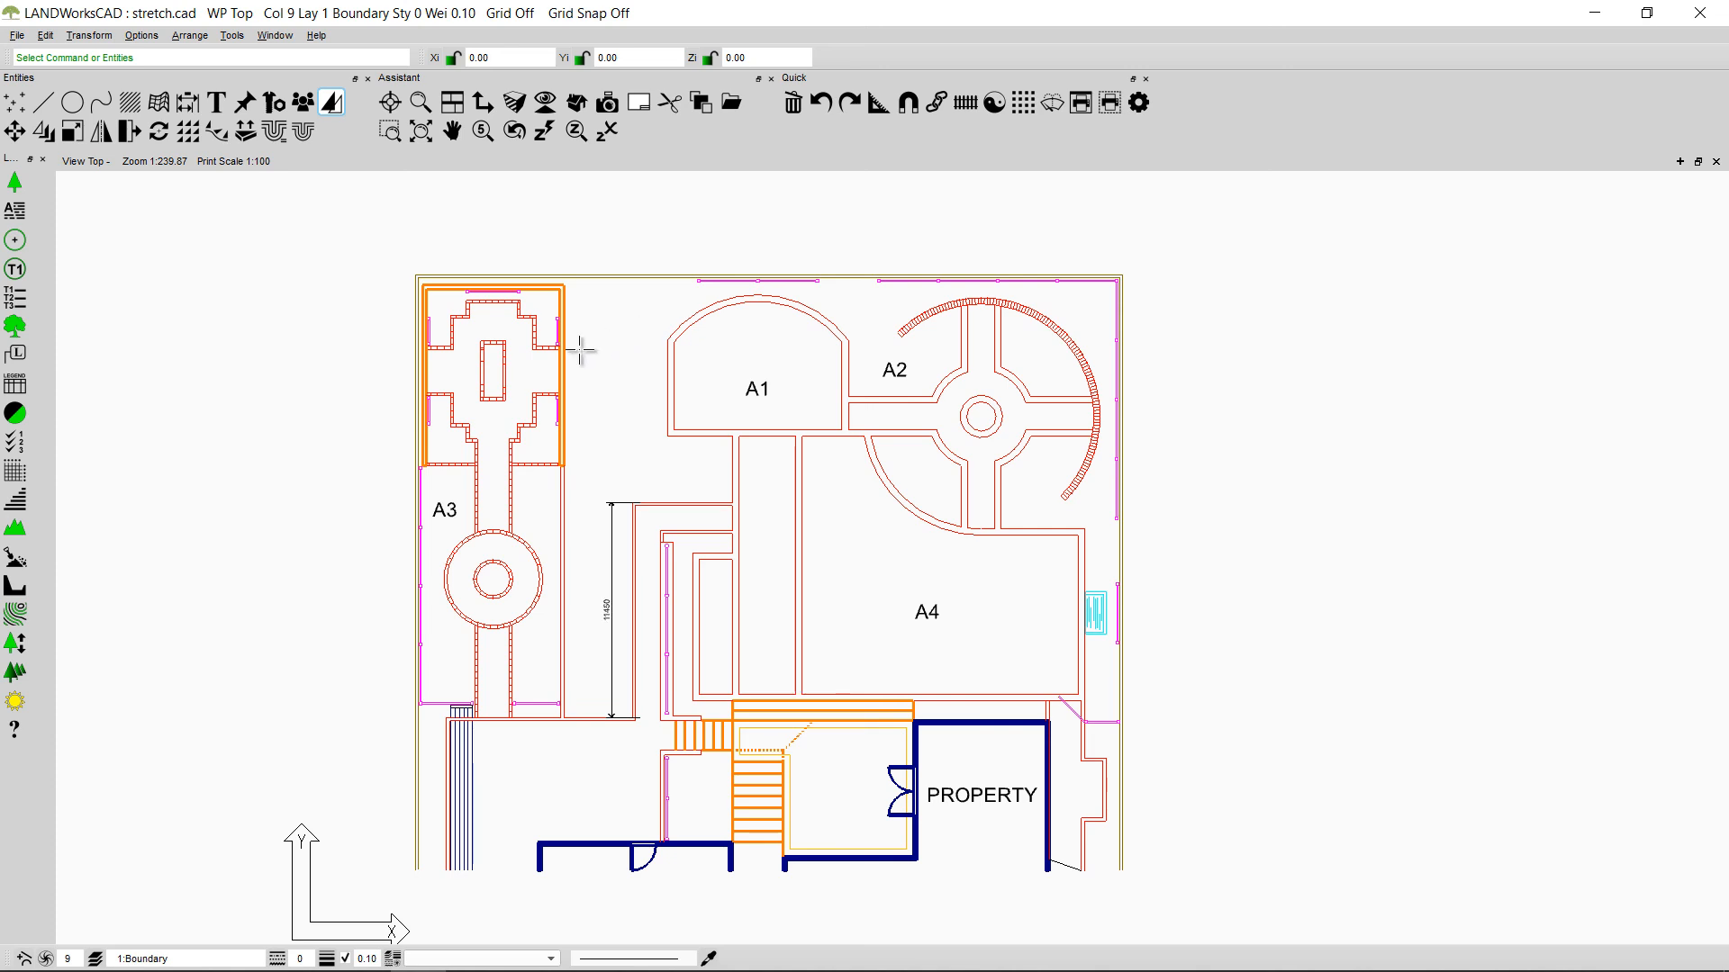
# Step: Select the upper half of area A3's brick edging and inner rectangle with a window and stretch it straight down directly in the drawing
pyautogui.scroll(4, 513, 351)
pyautogui.moveTo(560, 343); pyautogui.dragTo(671, 516, button='middle')
pyautogui.moveTo(159, 326)
pyautogui.mouseDown()
pyautogui.moveTo(537, 501)
pyautogui.moveTo(888, 610)
pyautogui.moveTo(983, 610)
pyautogui.mouseUp()
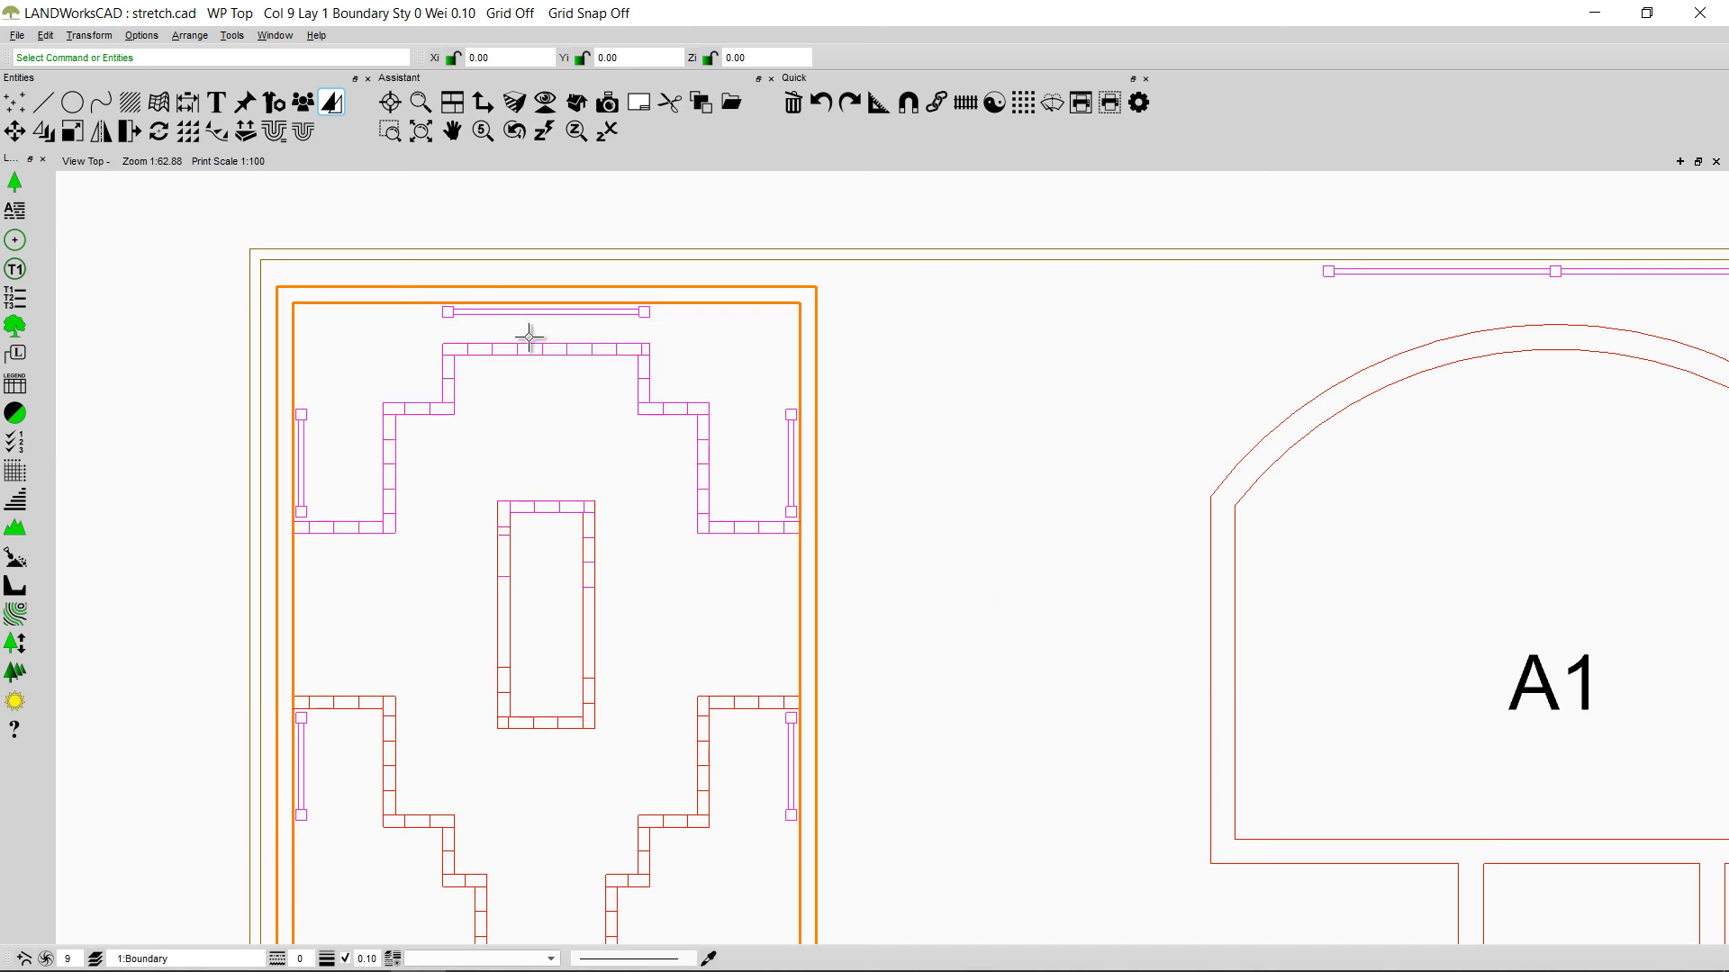
pyautogui.moveTo(536, 346); pyautogui.dragTo(565, 446)
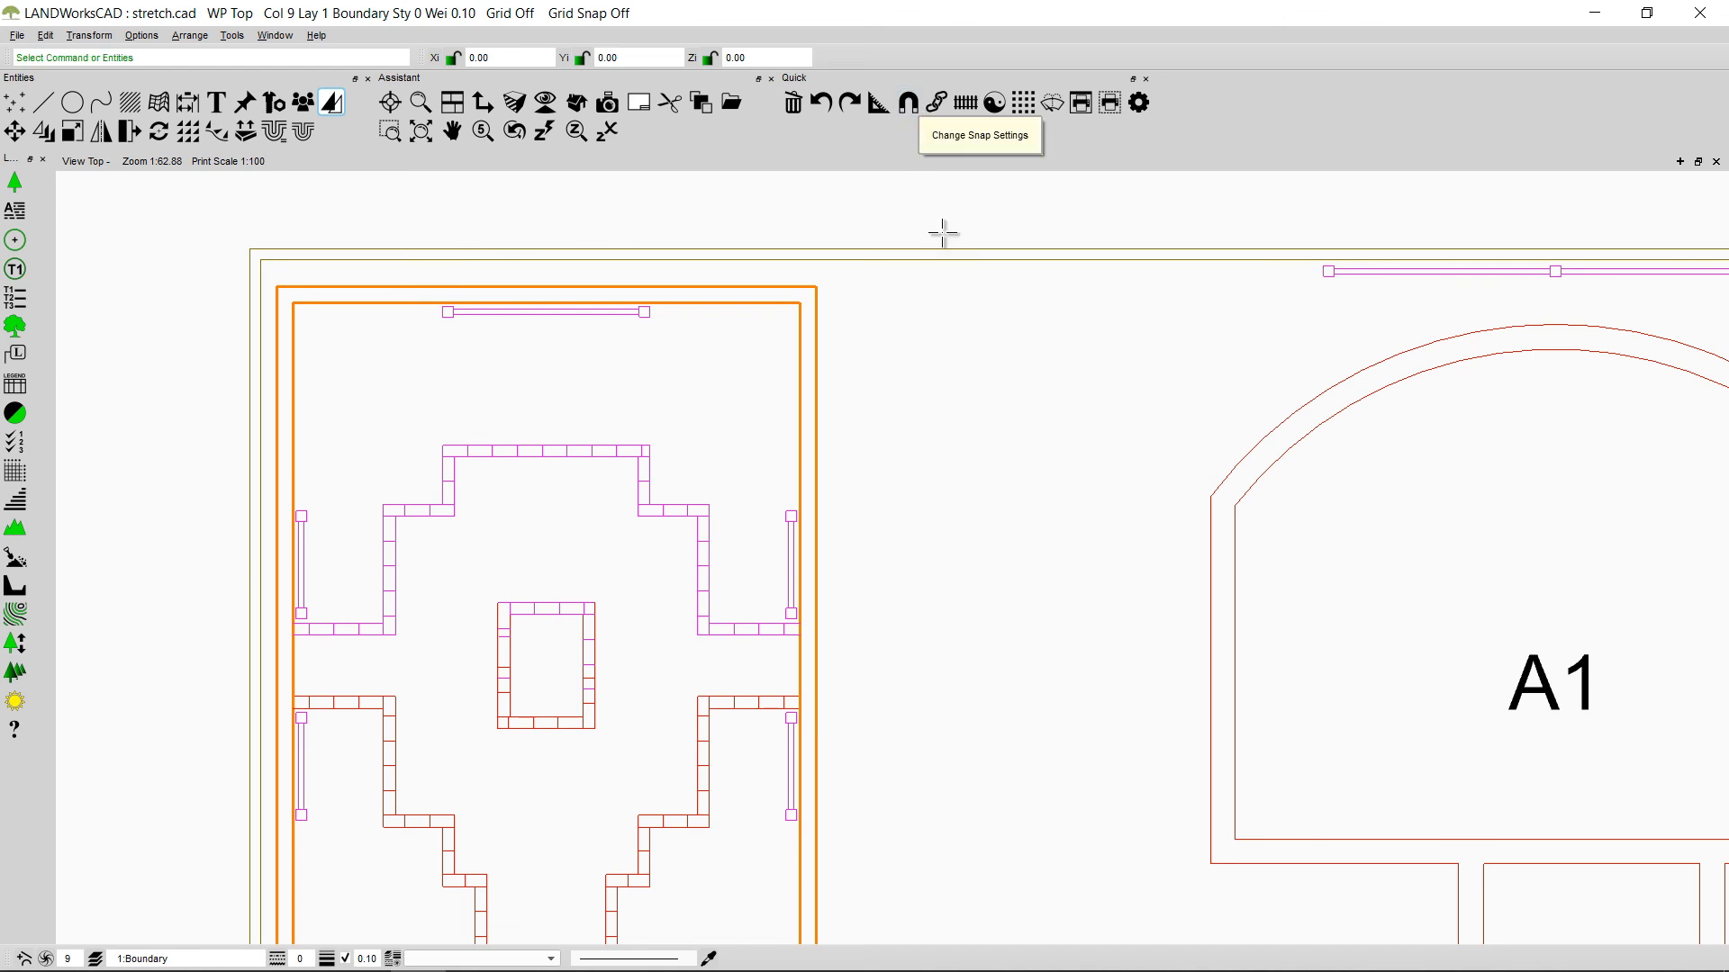
pyautogui.scroll(2, 996, 452)
pyautogui.scroll(-8, 995, 452)
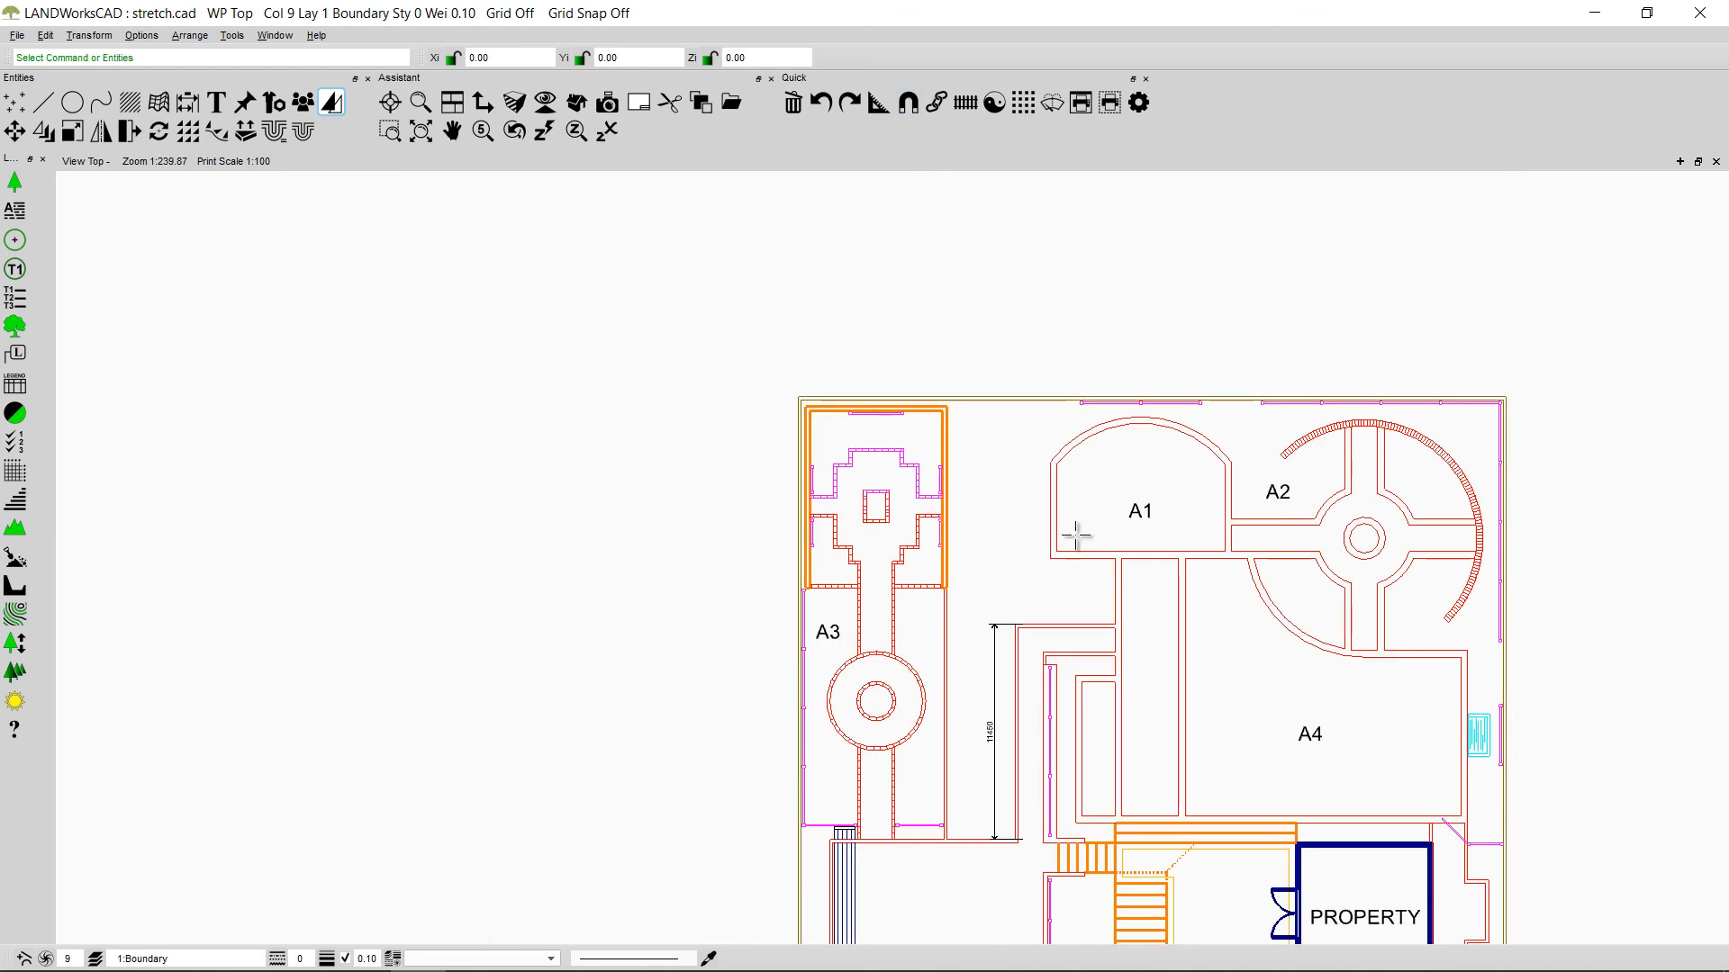
pyautogui.moveTo(1077, 537)
pyautogui.mouseDown(button='middle')
pyautogui.moveTo(872, 483)
pyautogui.moveTo(751, 410)
pyautogui.mouseUp(button='middle')
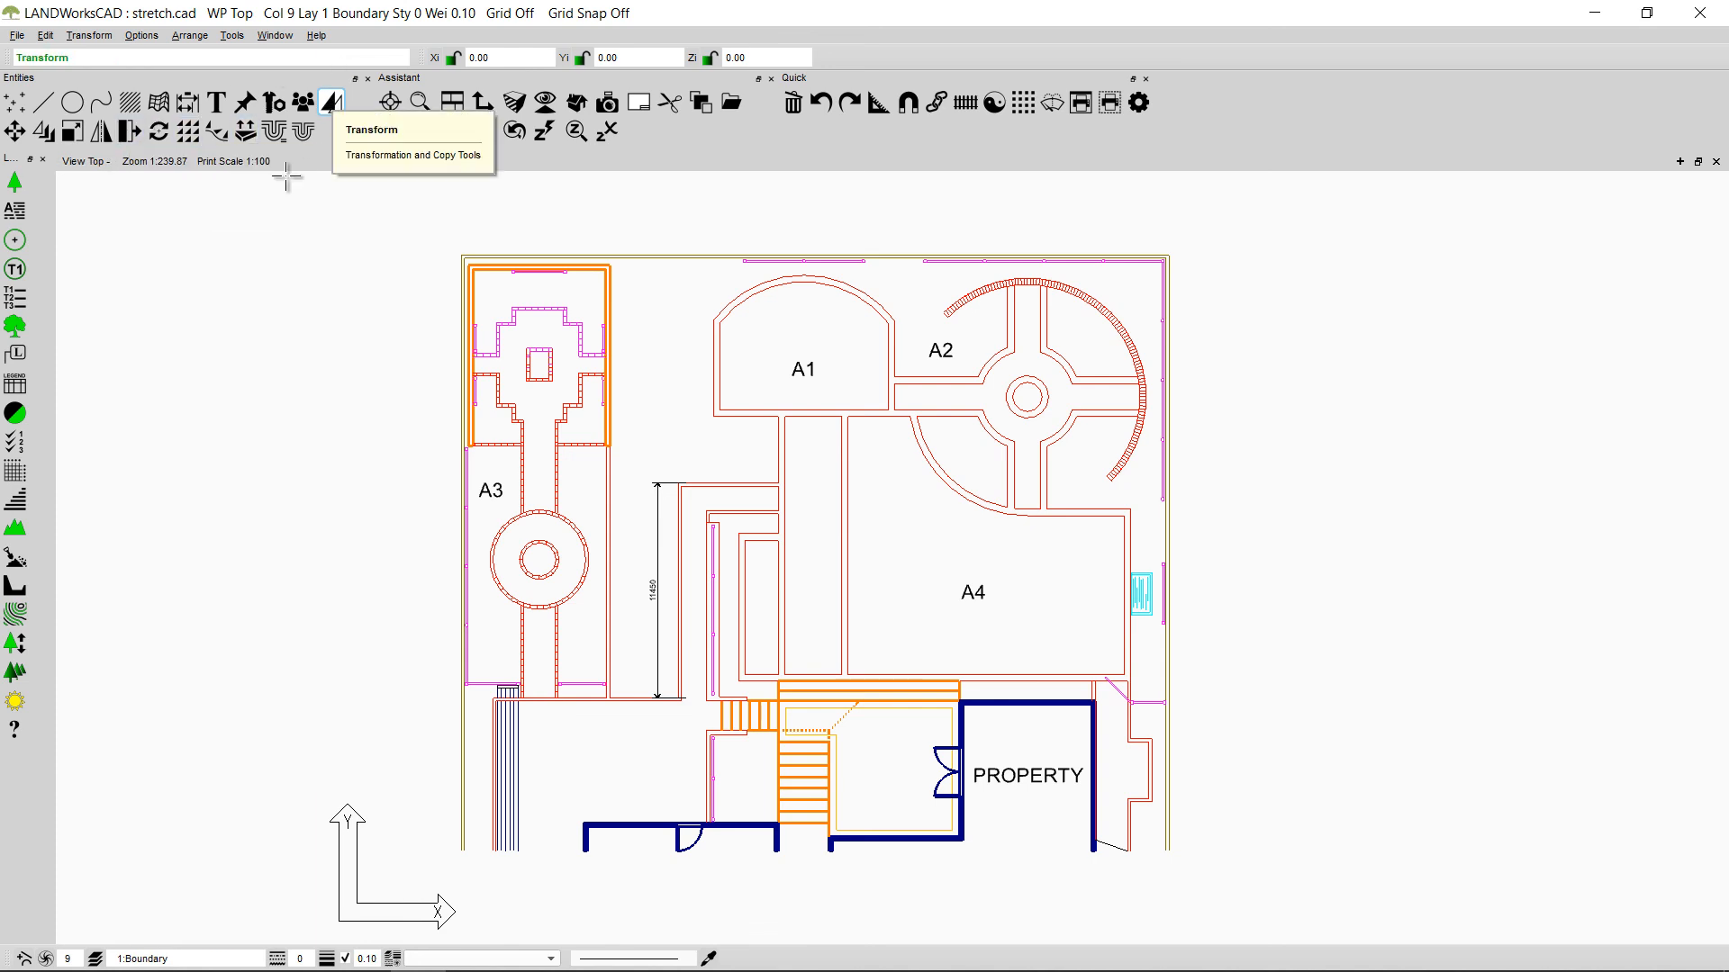
pyautogui.click(333, 103)
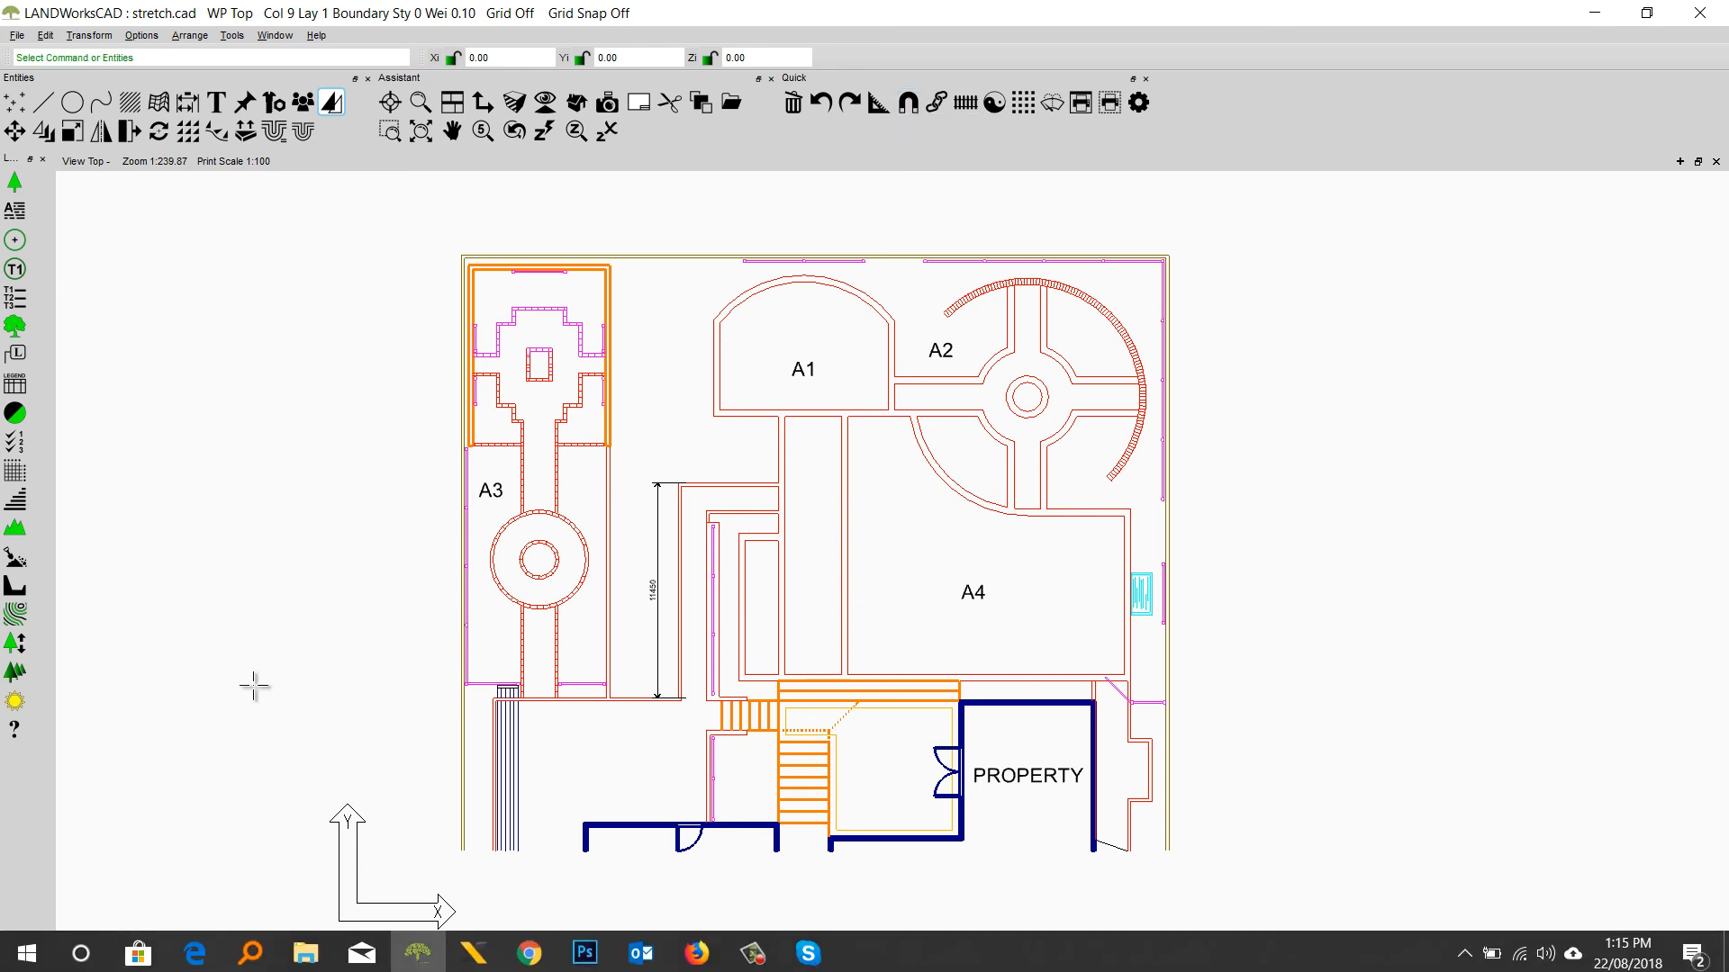
pyautogui.click(326, 106)
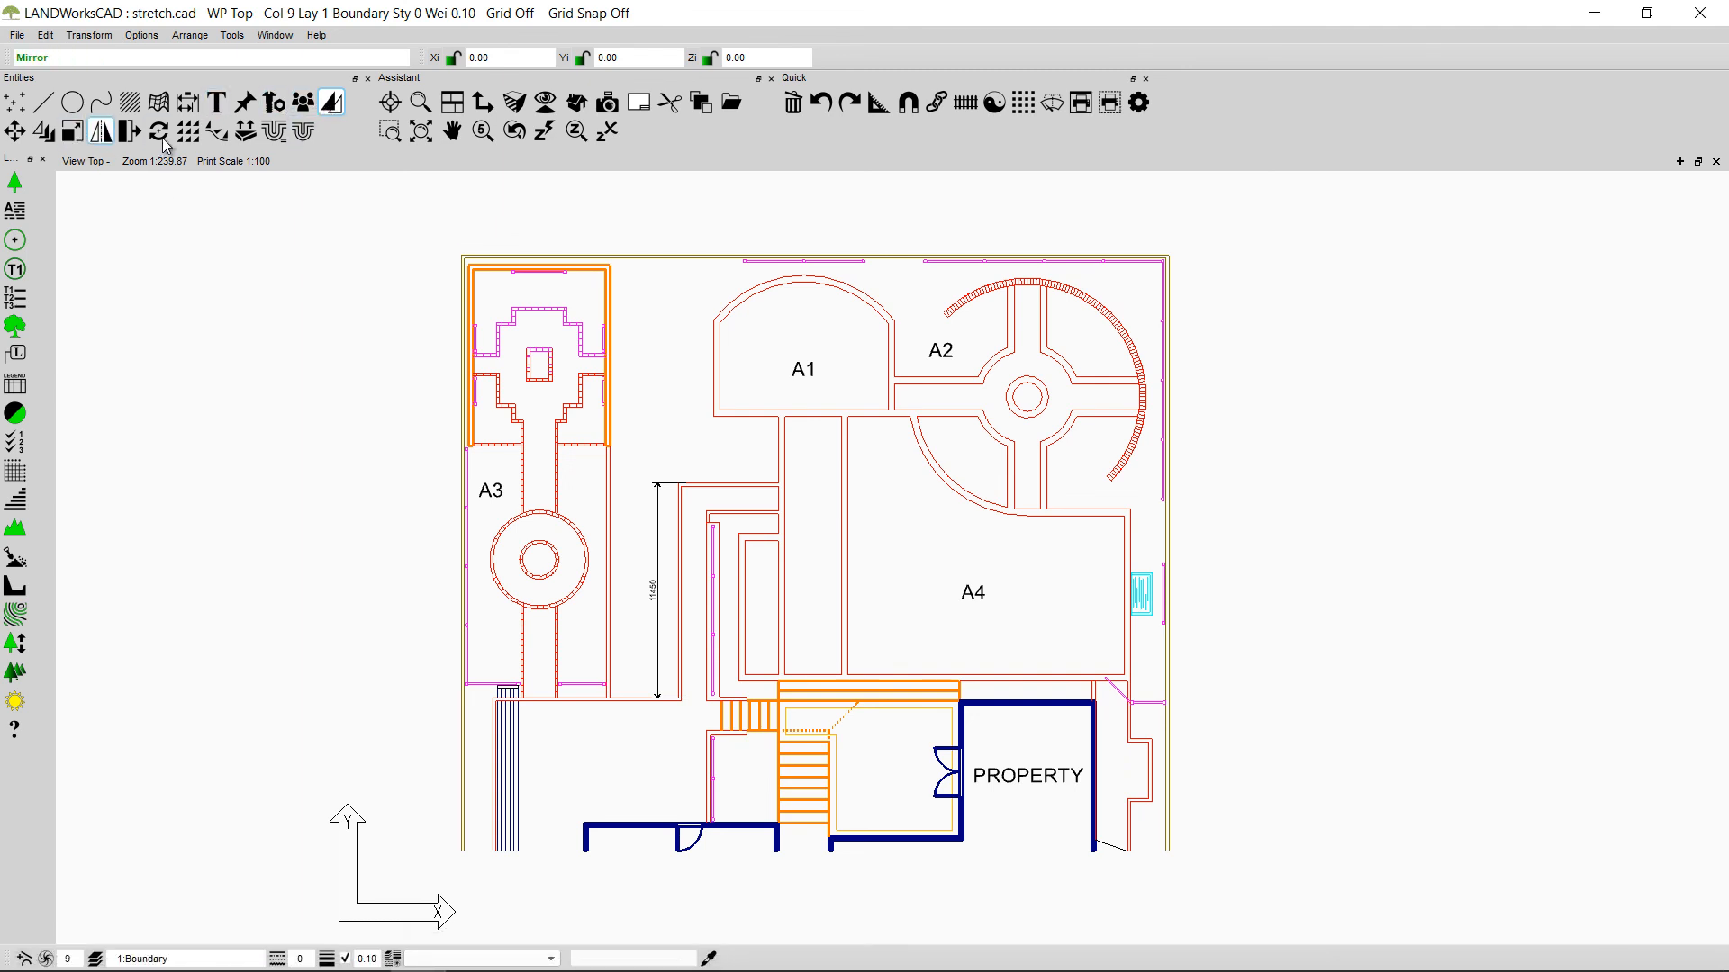
pyautogui.click(217, 133)
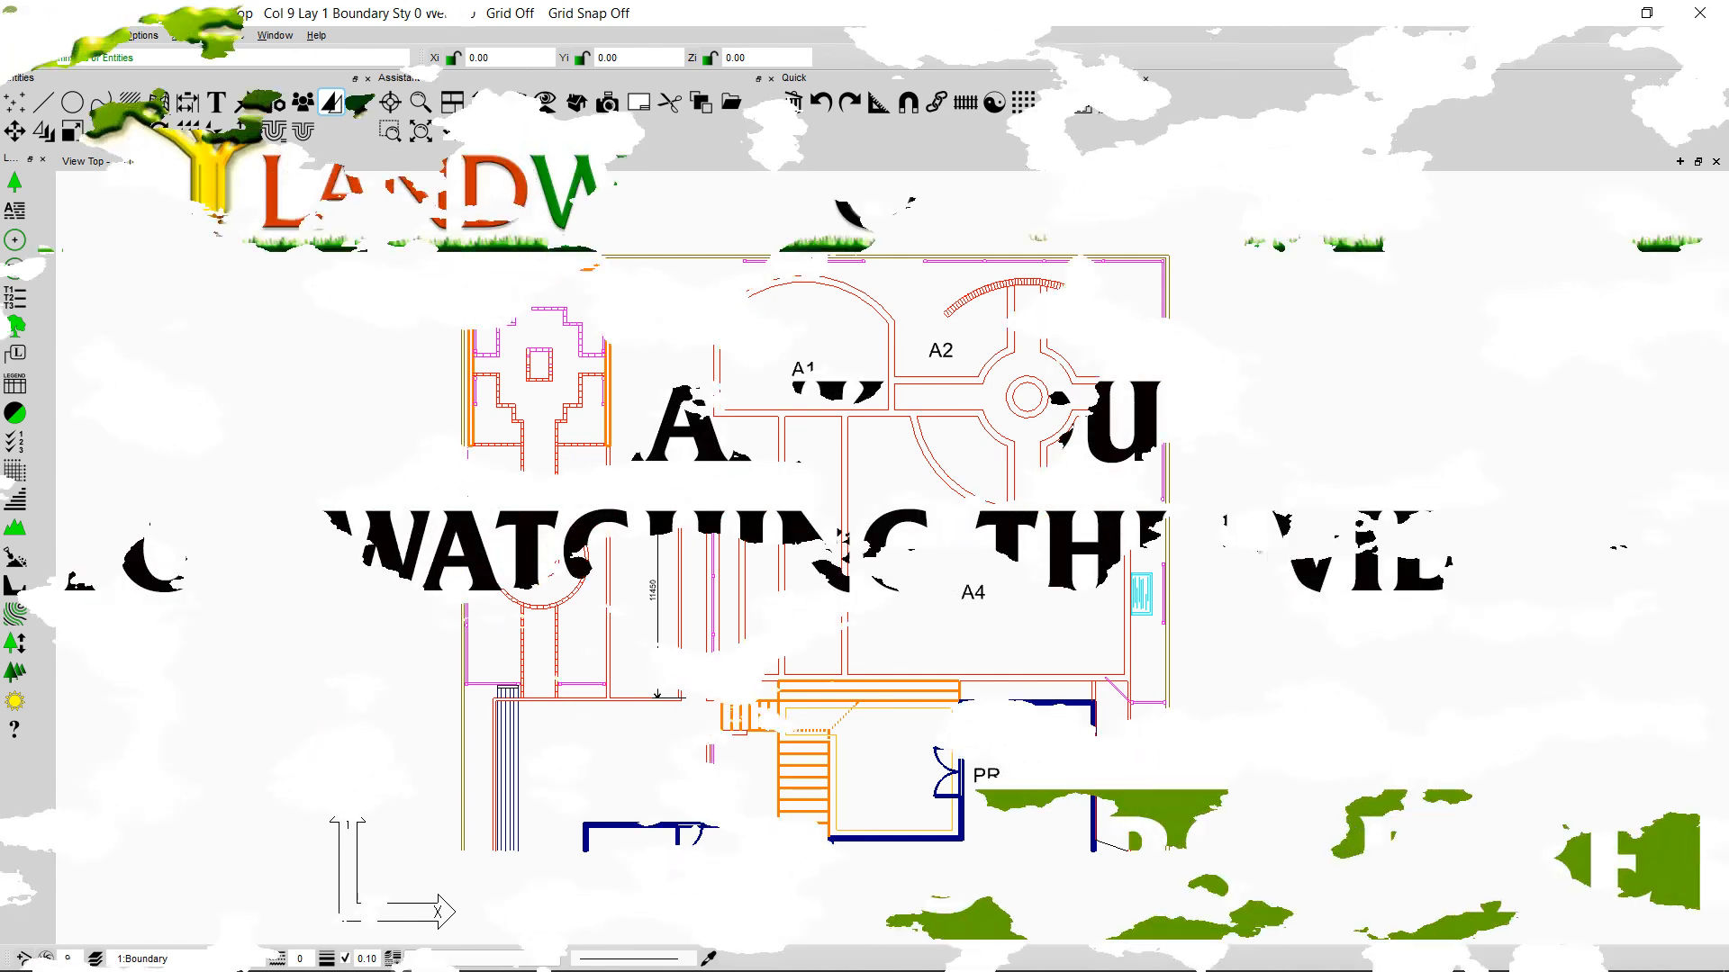